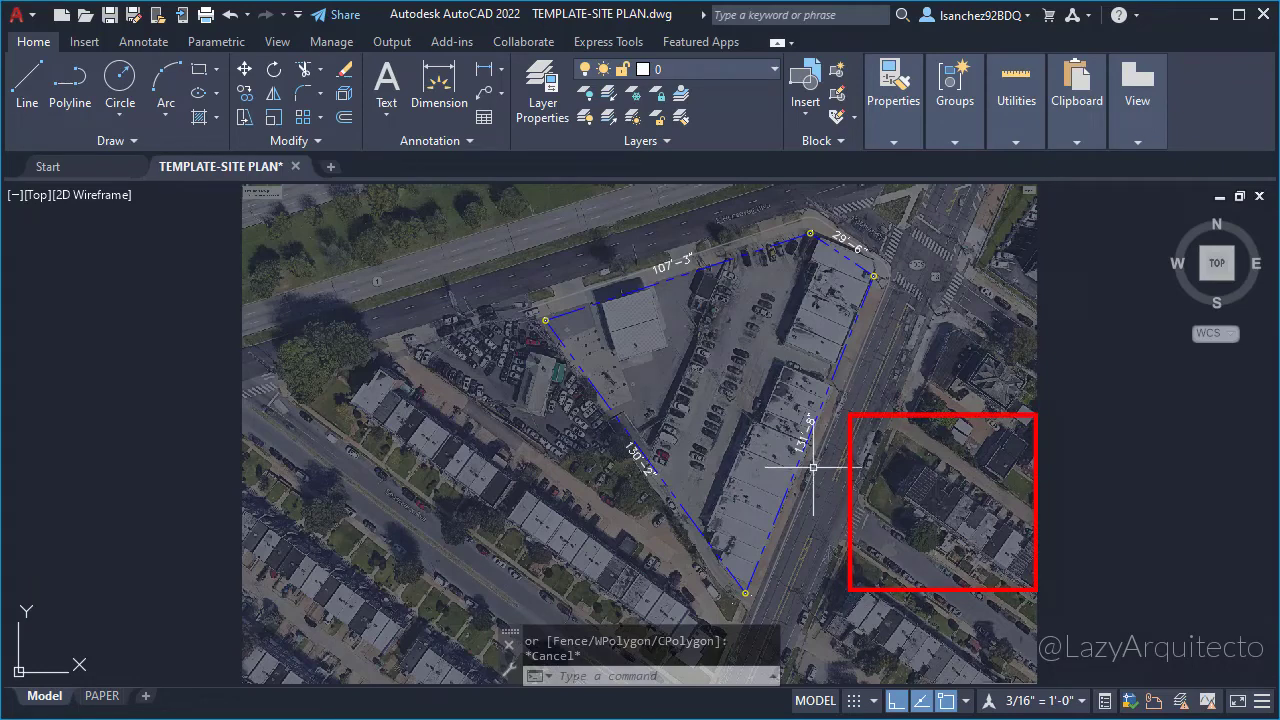
Zoom in on the building and copy the 131'-8" property line beside it.
{"action": "scroll", "coordinate": [771, 414], "scroll_direction": "up", "scroll_amount": 3}
{"action": "scroll", "coordinate": [777, 457], "scroll_direction": "up", "scroll_amount": 2}
{"action": "scroll", "coordinate": [777, 457], "scroll_direction": "up", "scroll_amount": 3}
{"action": "mouse_move", "coordinate": [777, 457]}
{"action": "middle_mouse_down"}
{"action": "mouse_move", "coordinate": [749, 492]}
{"action": "mouse_move", "coordinate": [767, 494]}
{"action": "middle_mouse_up"}
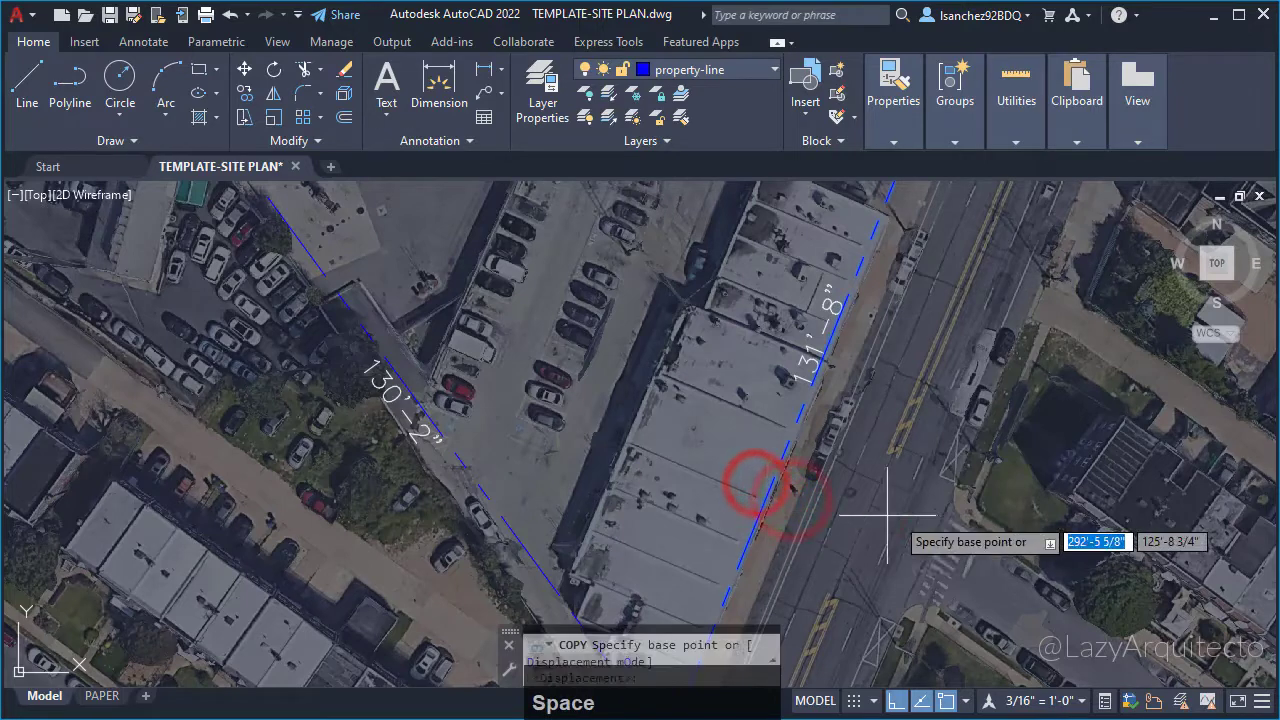
{"action": "left_click", "coordinate": [1000, 534]}
{"action": "left_click", "coordinate": [843, 520]}
{"action": "middle_click", "coordinate": [860, 523]}
Draw lines tracing the building edges up to its north end.
{"action": "type", "text": "l"}
{"action": "key", "text": "space"}
{"action": "scroll", "coordinate": [806, 357], "scroll_direction": "up", "scroll_amount": 2}
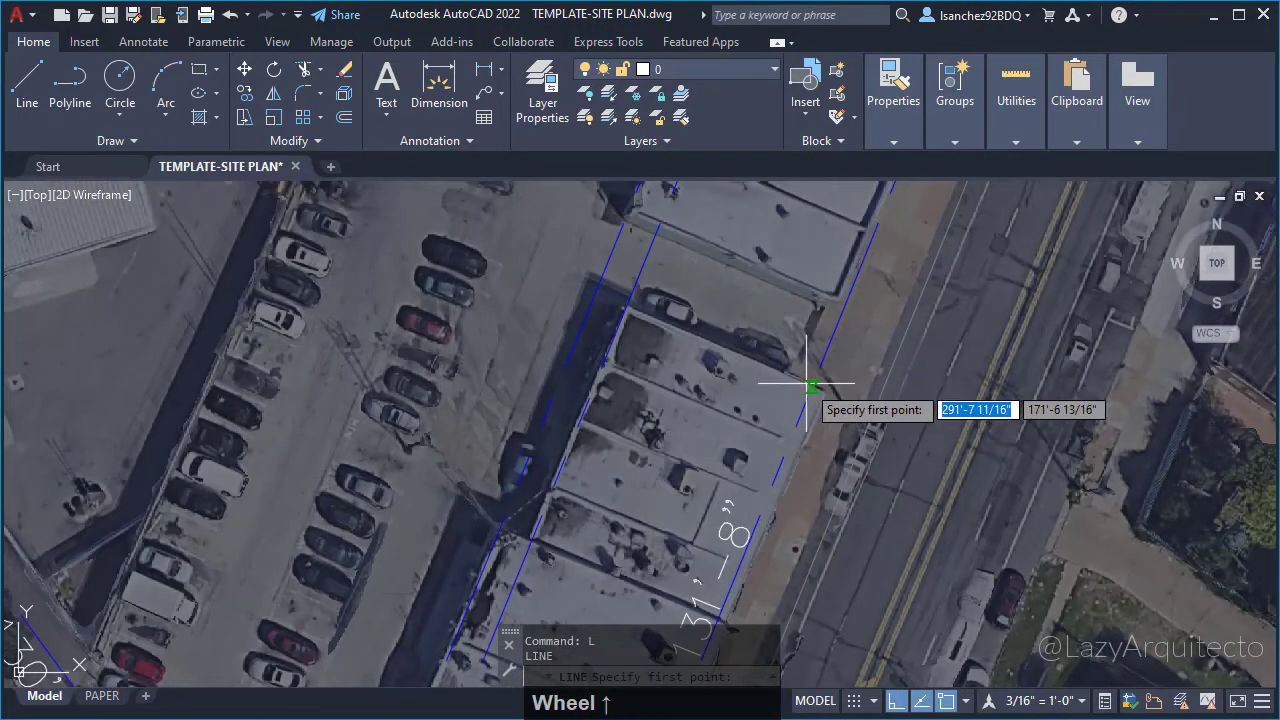
{"action": "left_click", "coordinate": [808, 383]}
{"action": "left_click", "coordinate": [628, 312]}
{"action": "middle_click", "coordinate": [589, 522]}
{"action": "middle_click_drag", "start_coordinate": [589, 522], "coordinate": [590, 375]}
{"action": "scroll", "coordinate": [590, 375], "scroll_direction": "up", "scroll_amount": 1}
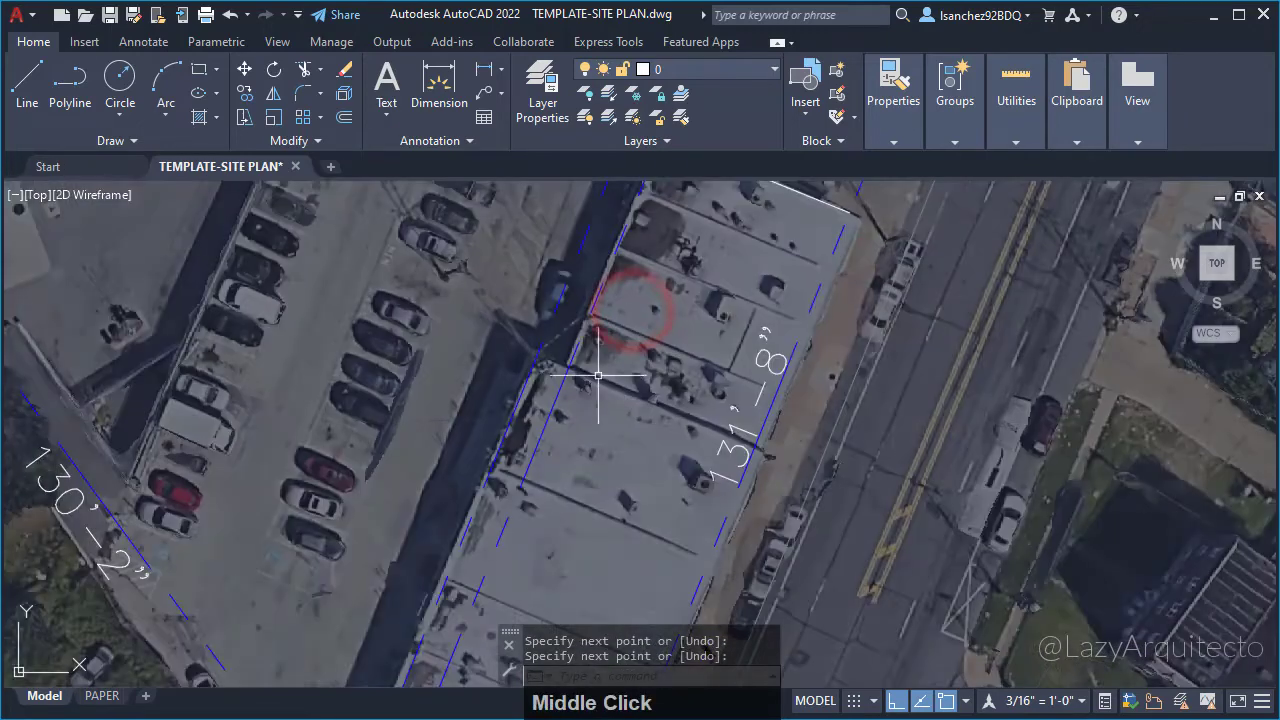
{"action": "left_click", "coordinate": [545, 365]}
{"action": "key", "text": "space"}
Fillet the building outline's corners so the edge lines meet cleanly.
{"action": "type", "text": "f"}
{"action": "key", "text": "space"}
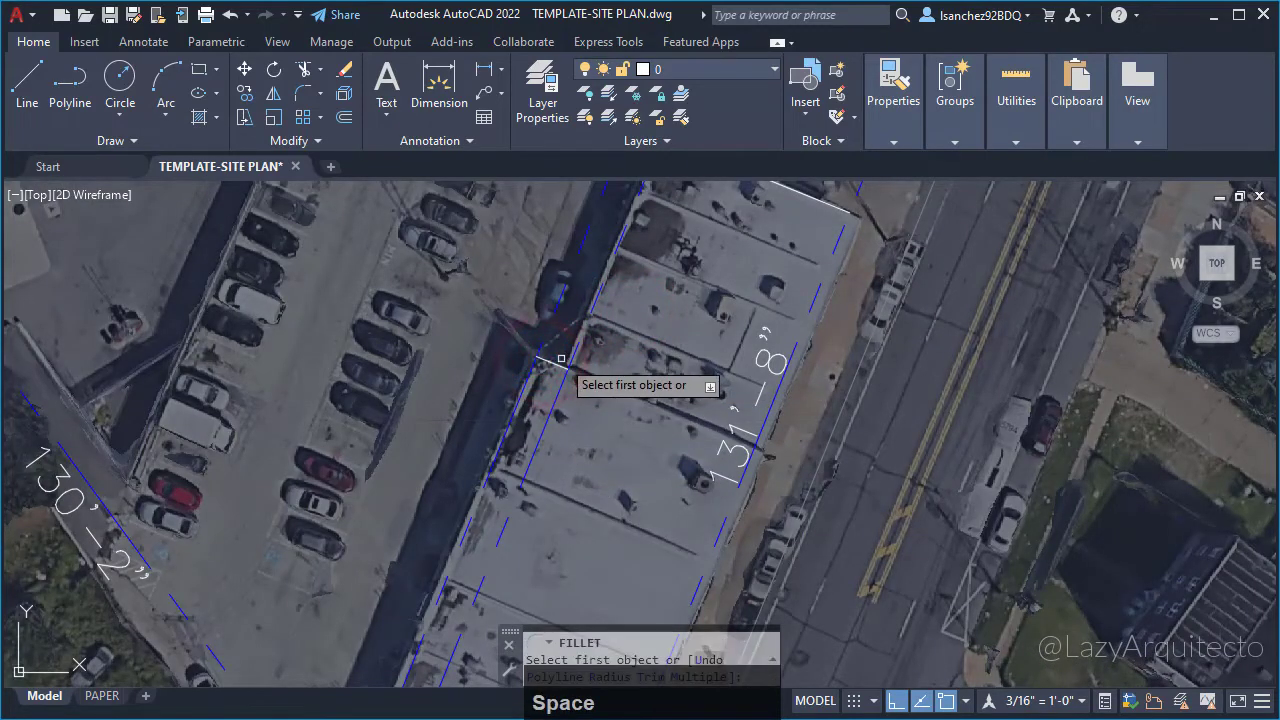
{"action": "left_click", "coordinate": [561, 359]}
{"action": "middle_click_drag", "start_coordinate": [605, 225], "coordinate": [571, 357]}
{"action": "key", "text": "space"}
{"action": "left_click", "coordinate": [615, 295]}
{"action": "middle_click_drag", "start_coordinate": [614, 291], "coordinate": [627, 210]}
{"action": "key", "text": "space"}
{"action": "left_click", "coordinate": [557, 340]}
Join the four building edge lines into one polyline.
{"action": "scroll", "coordinate": [543, 370], "scroll_direction": "down", "scroll_amount": 2}
{"action": "left_click", "coordinate": [543, 370]}
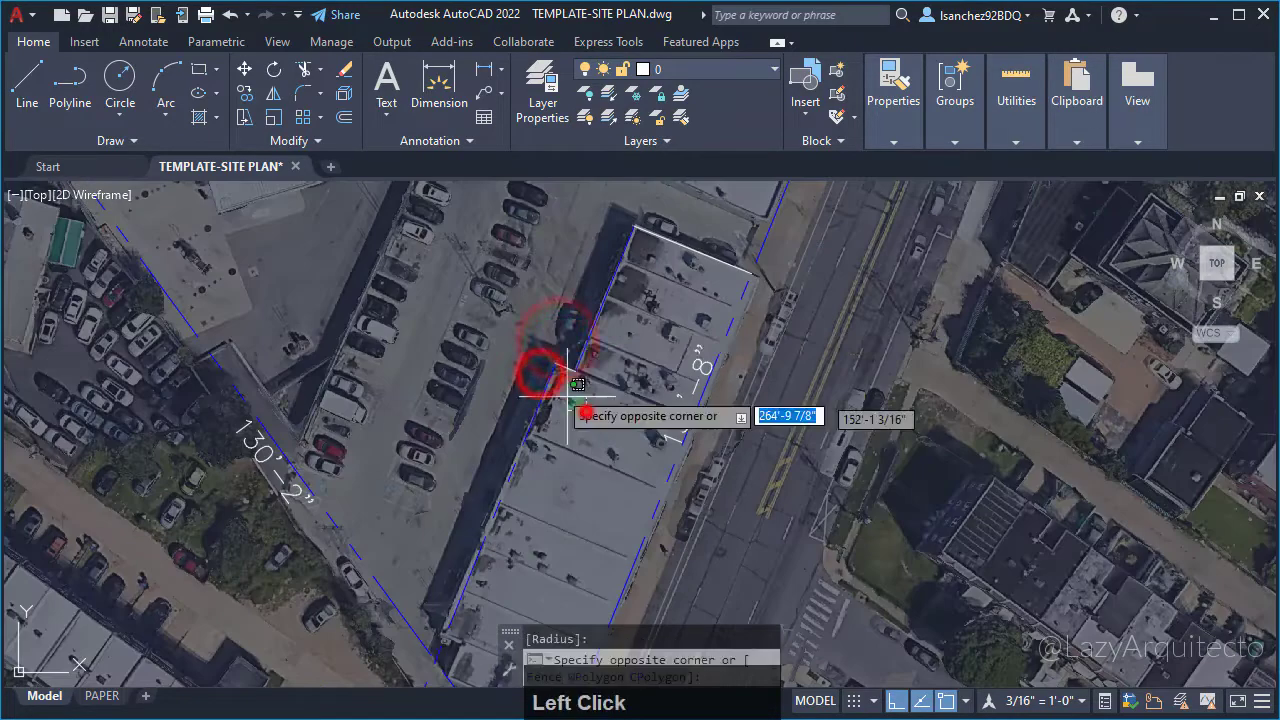
{"action": "left_click", "coordinate": [520, 314]}
{"action": "left_click", "coordinate": [690, 290]}
{"action": "left_click", "coordinate": [654, 236]}
{"action": "key", "text": "Return"}
{"action": "middle_click_drag", "start_coordinate": [528, 614], "coordinate": [540, 457]}
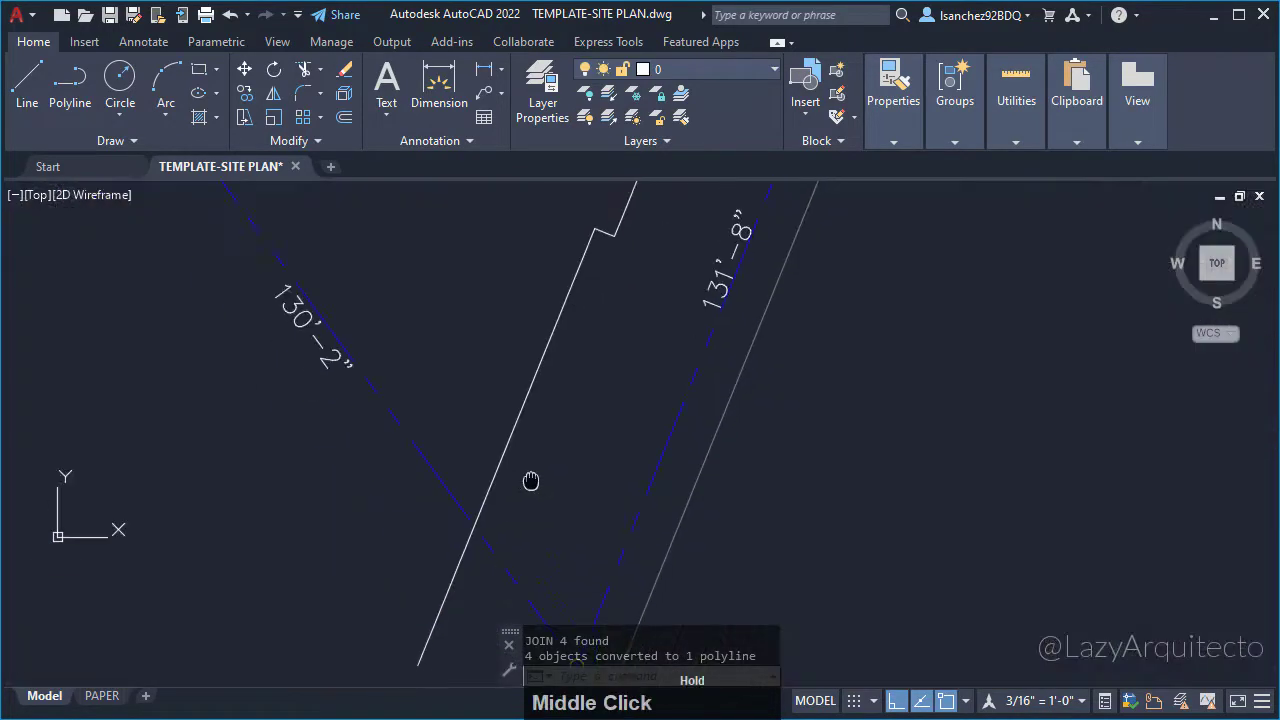
{"action": "scroll", "coordinate": [499, 549], "scroll_direction": "down", "scroll_amount": 2}
{"action": "scroll", "coordinate": [503, 533], "scroll_direction": "up", "scroll_amount": 1}
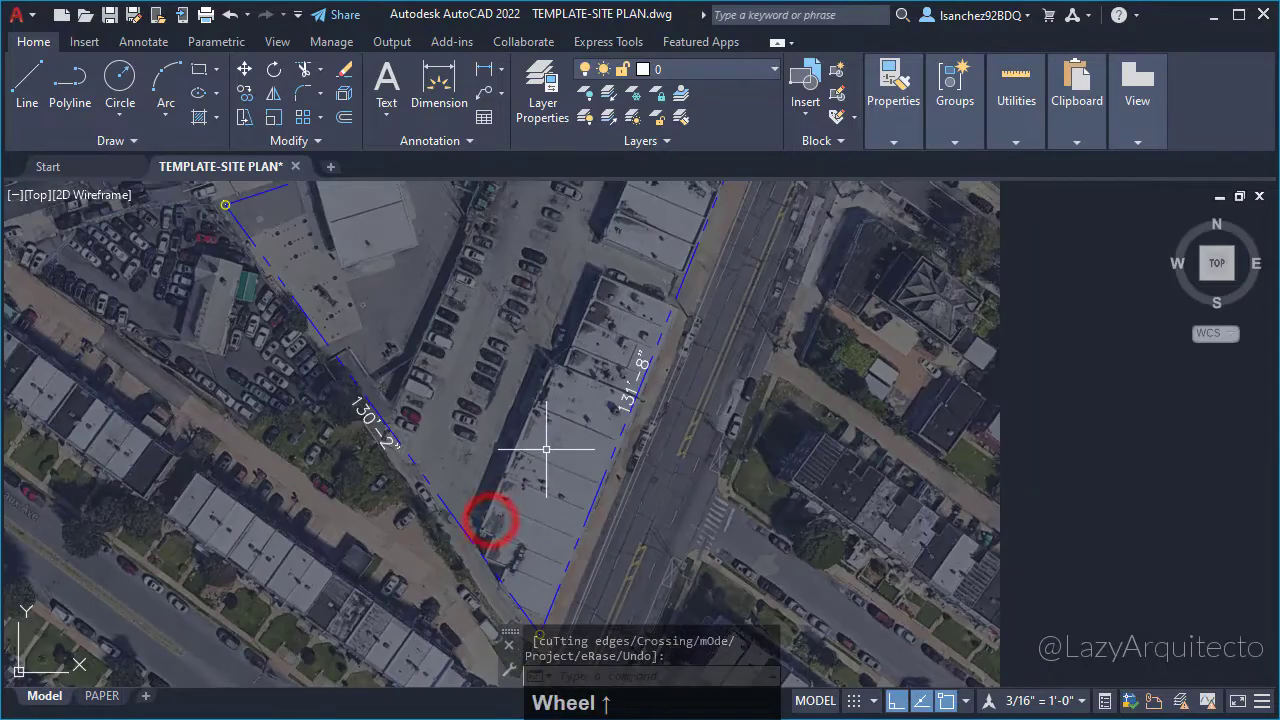
{"action": "middle_click_drag", "start_coordinate": [554, 439], "coordinate": [590, 520]}
Run SNAPANG and pick its first angle point on the 131'-8" property line.
{"action": "key", "text": "space"}
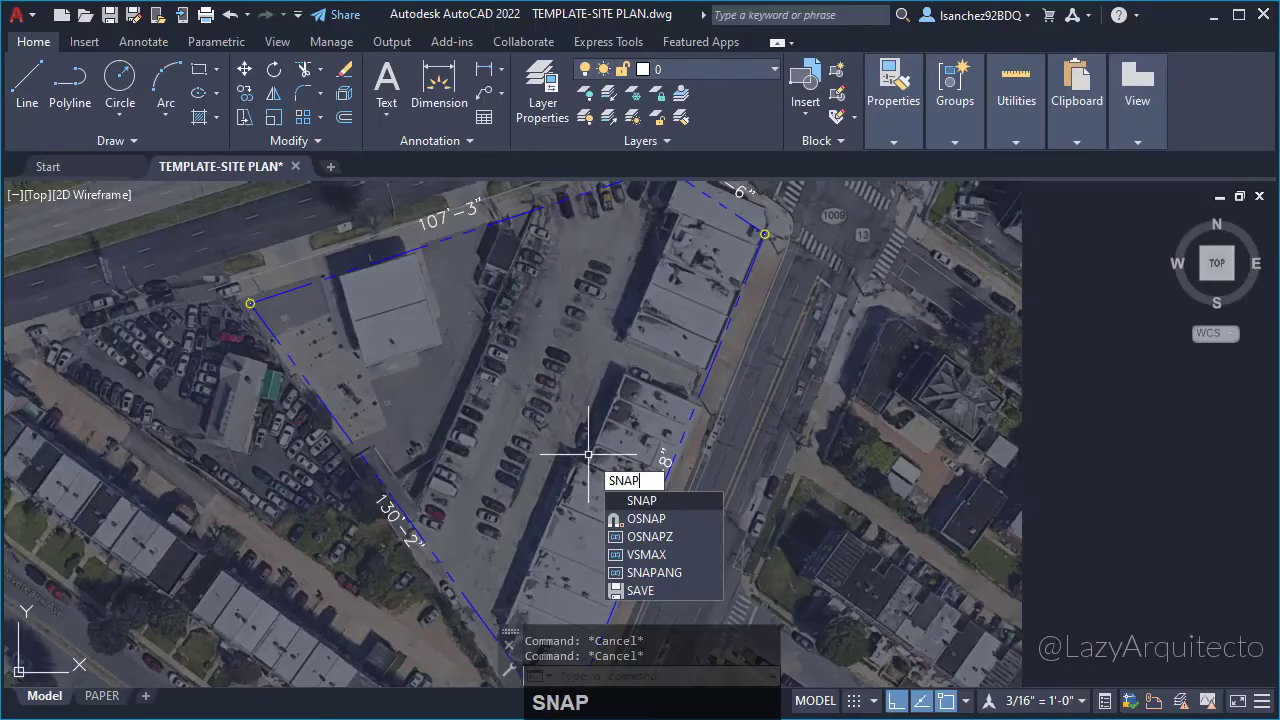
{"action": "type", "text": "NG"}
{"action": "key", "text": "Return"}
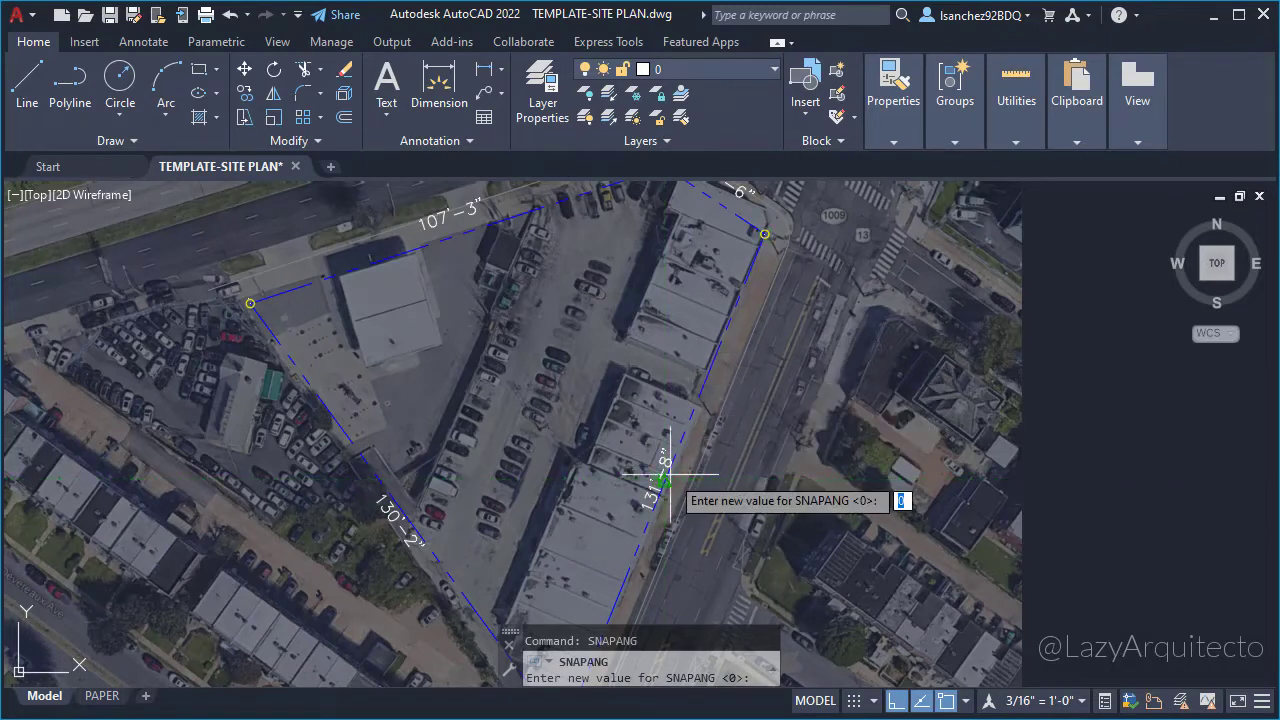
{"action": "left_click", "coordinate": [663, 482]}
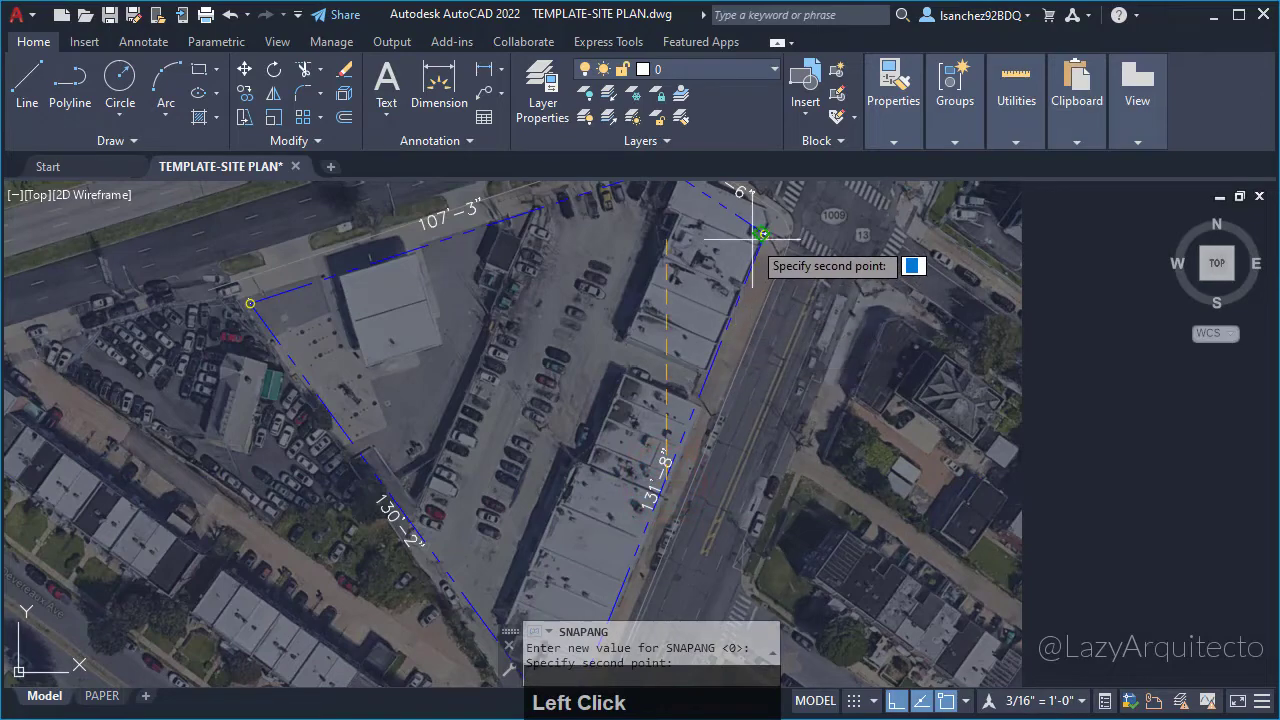
{"action": "scroll", "coordinate": [766, 232], "scroll_direction": "up", "scroll_amount": 5}
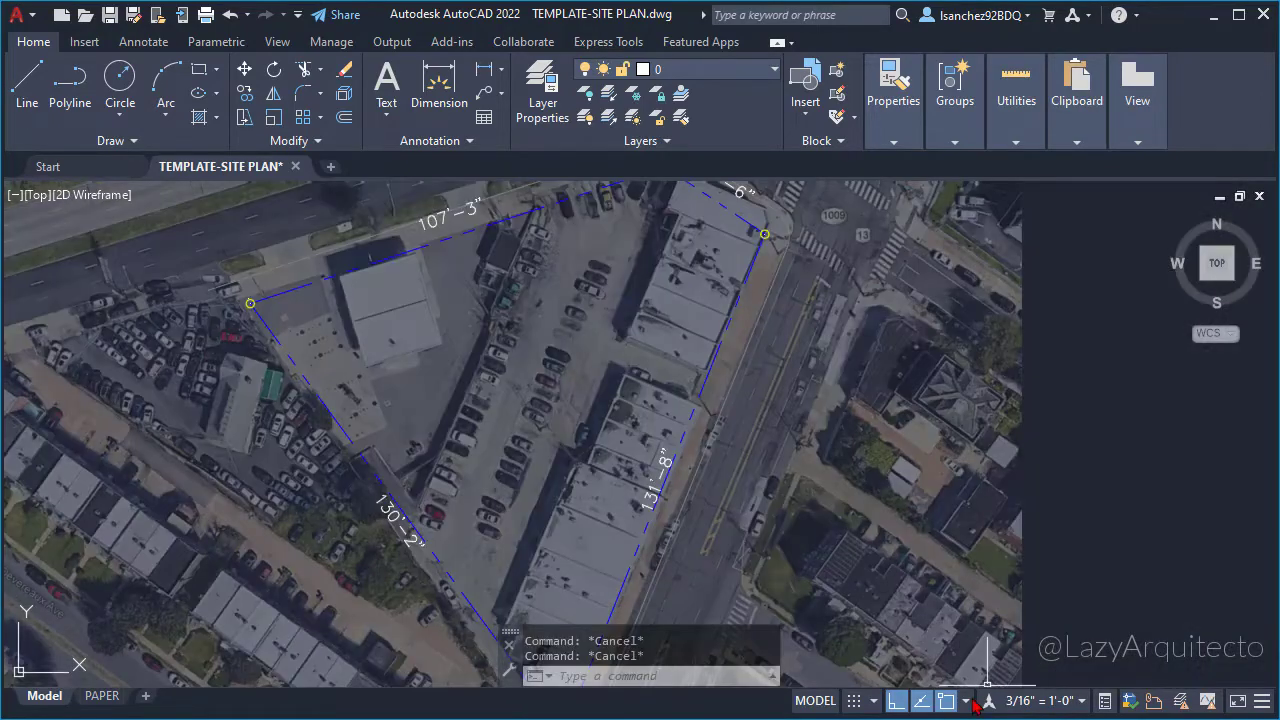
Turn off the Nearest object snap and reset the snap angle to 0.
{"action": "left_click", "coordinate": [967, 701]}
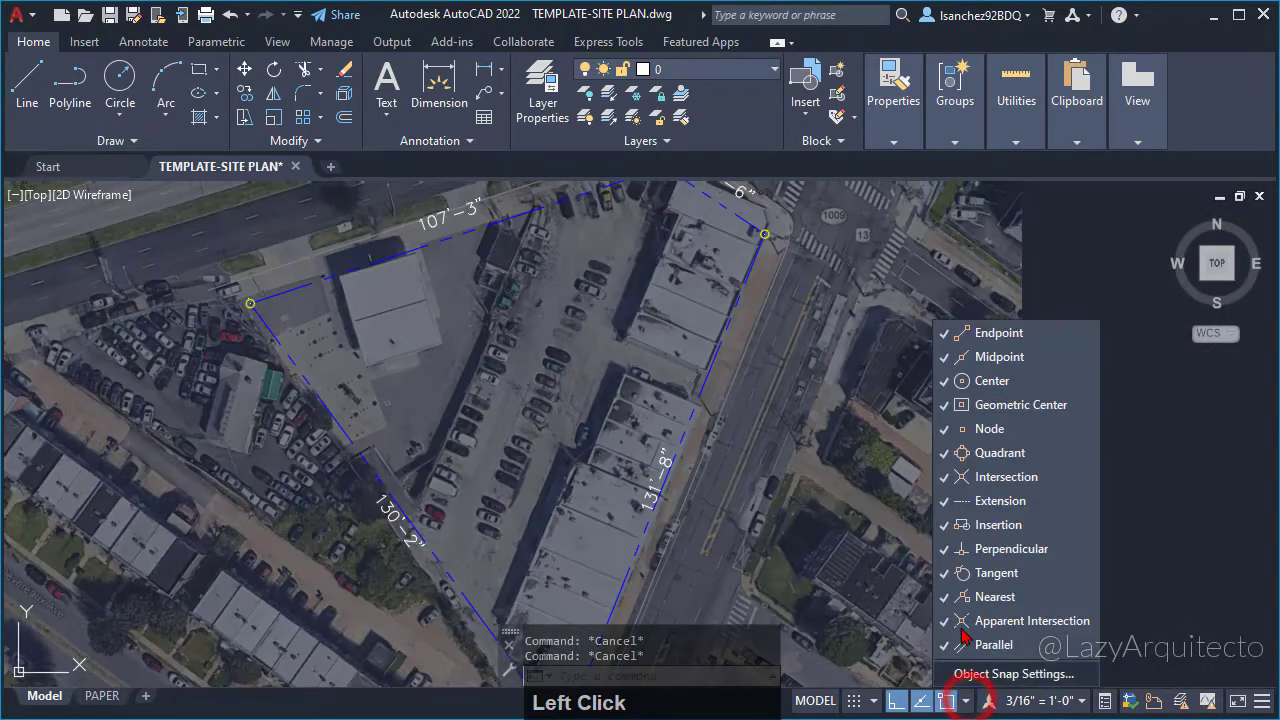
{"action": "left_click", "coordinate": [940, 598]}
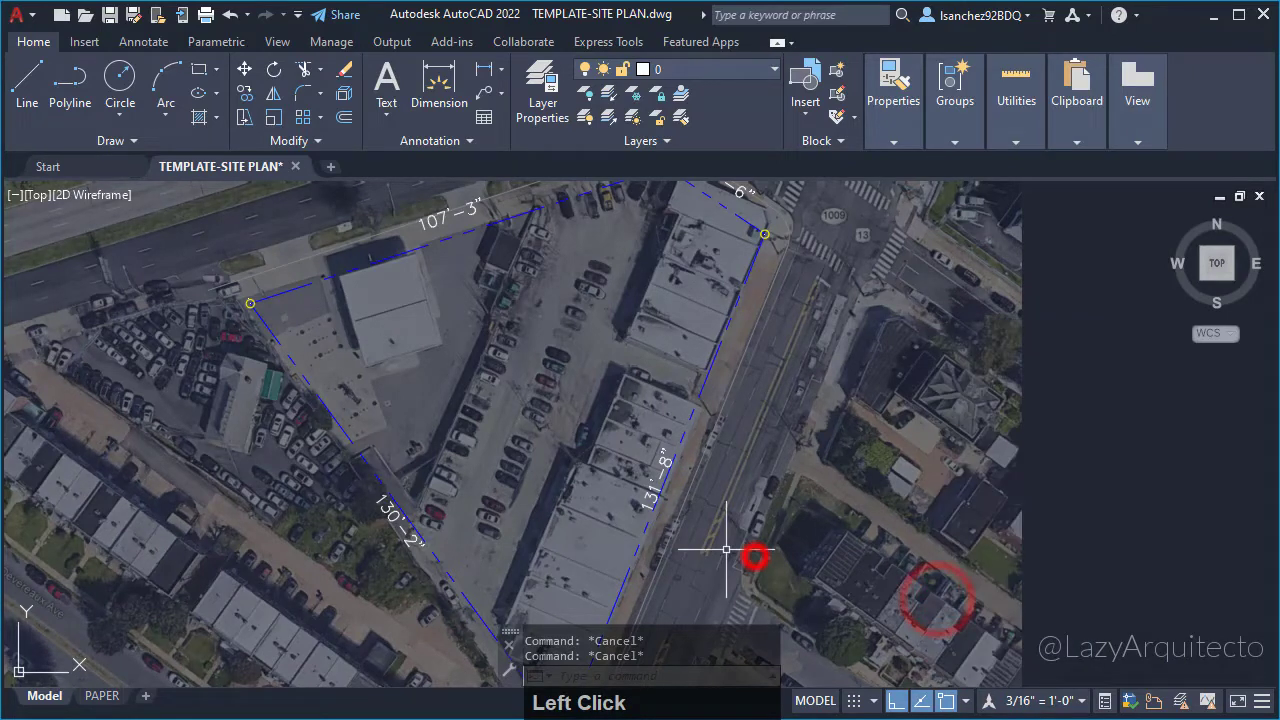
{"action": "scroll", "coordinate": [727, 549], "scroll_direction": "down", "scroll_amount": 3}
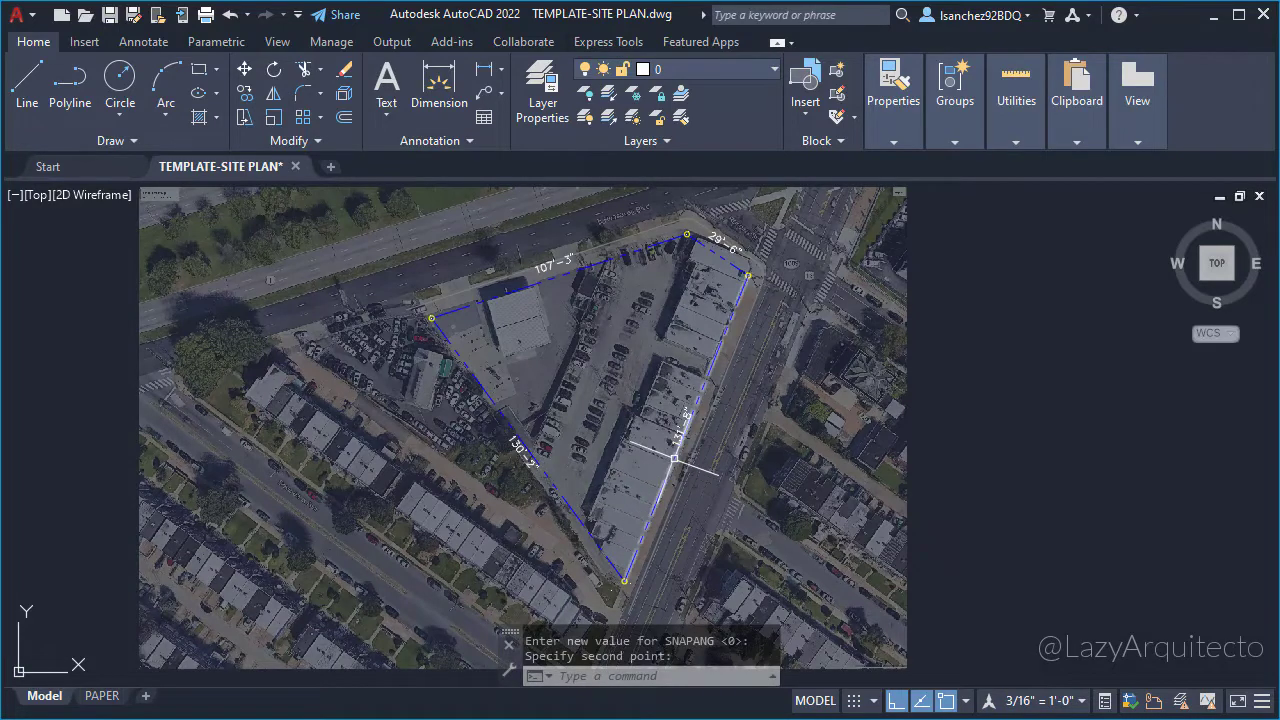
{"action": "scroll", "coordinate": [636, 439], "scroll_direction": "up", "scroll_amount": 3}
{"action": "scroll", "coordinate": [632, 435], "scroll_direction": "down", "scroll_amount": 3}
{"action": "type", "text": "OSNAPANG"}
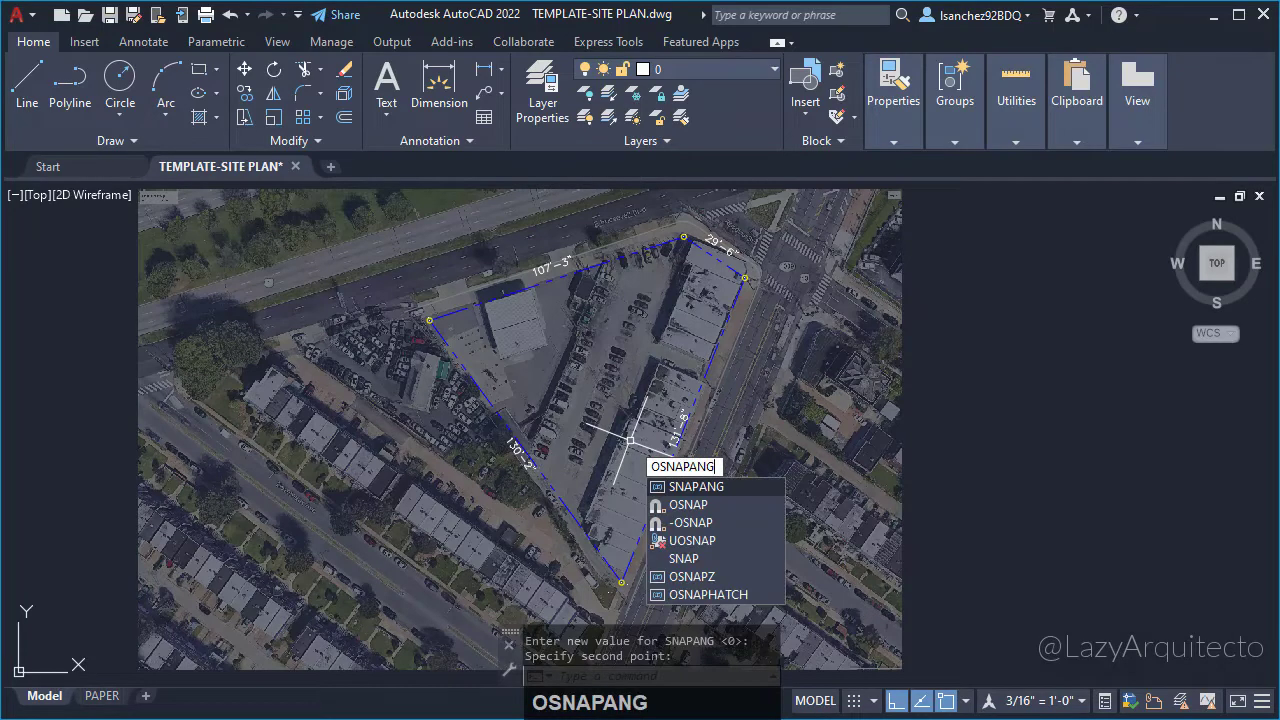
{"action": "key", "text": "Return"}
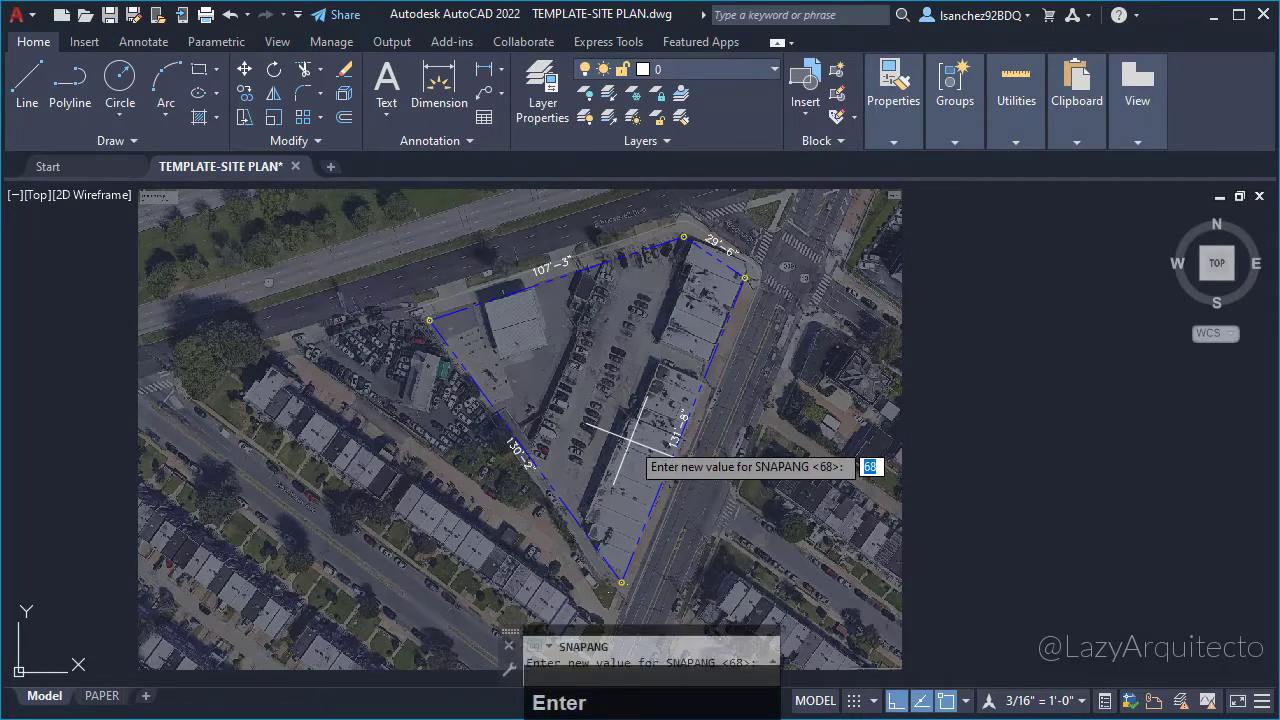
{"action": "type", "text": "0"}
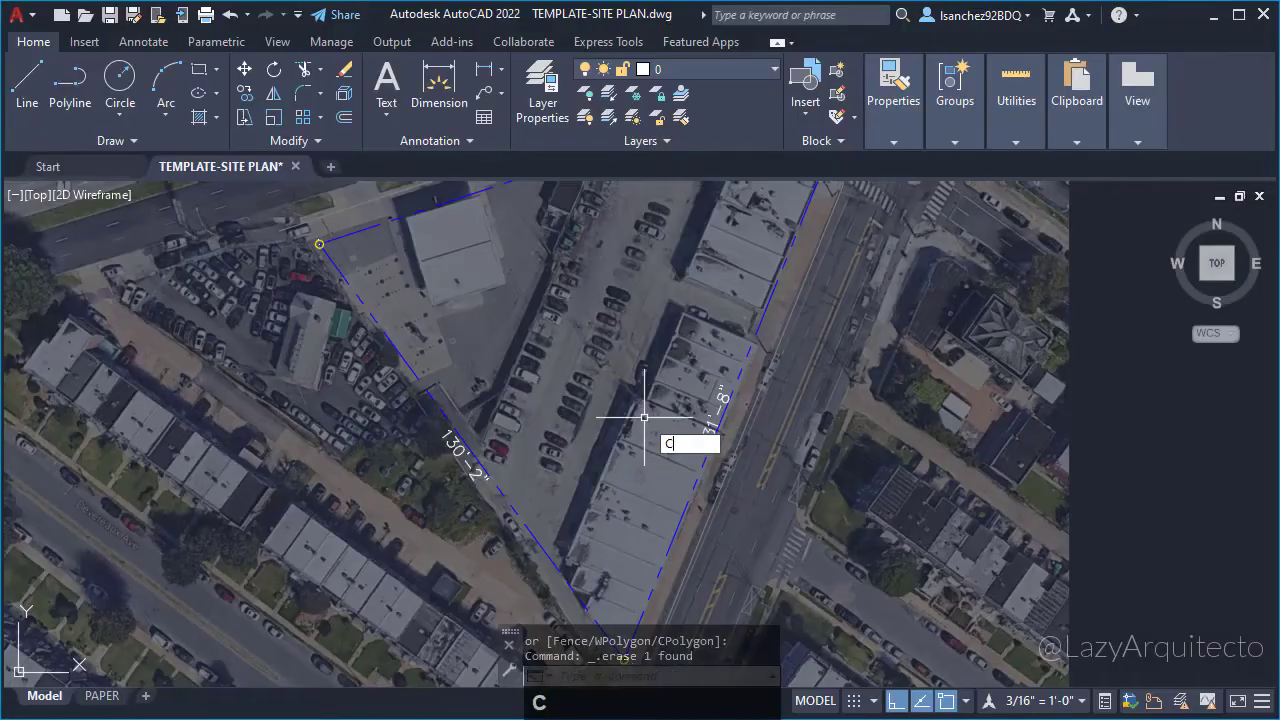
Create a custom CUI command named LazySnapAng with an intersection icon and apply it.
{"action": "key", "text": "Return"}
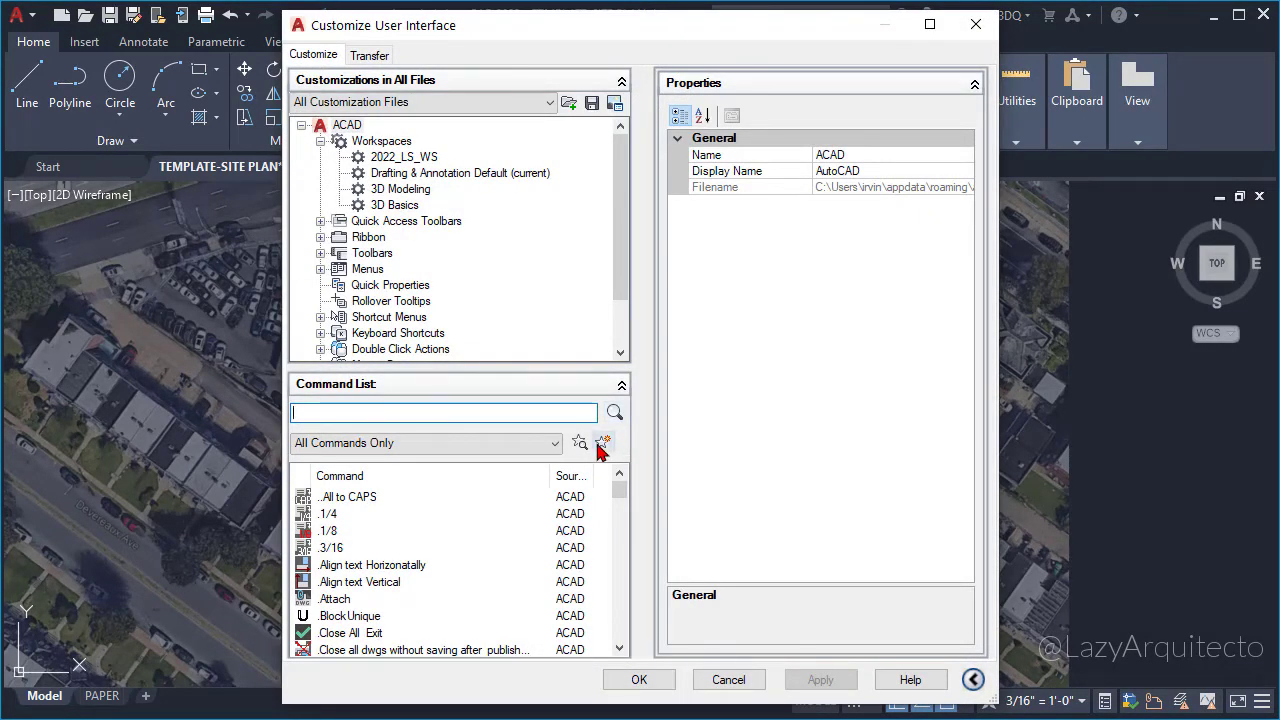
{"action": "left_click", "coordinate": [601, 444]}
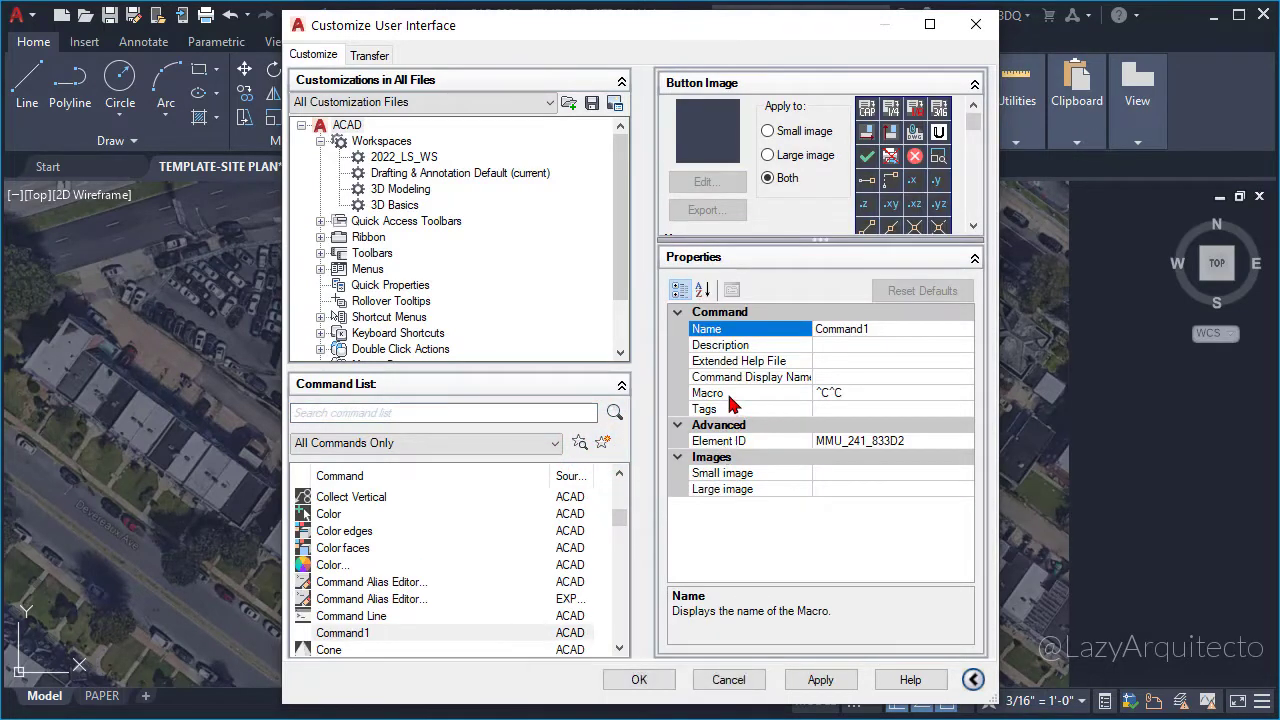
{"action": "left_click", "coordinate": [848, 329]}
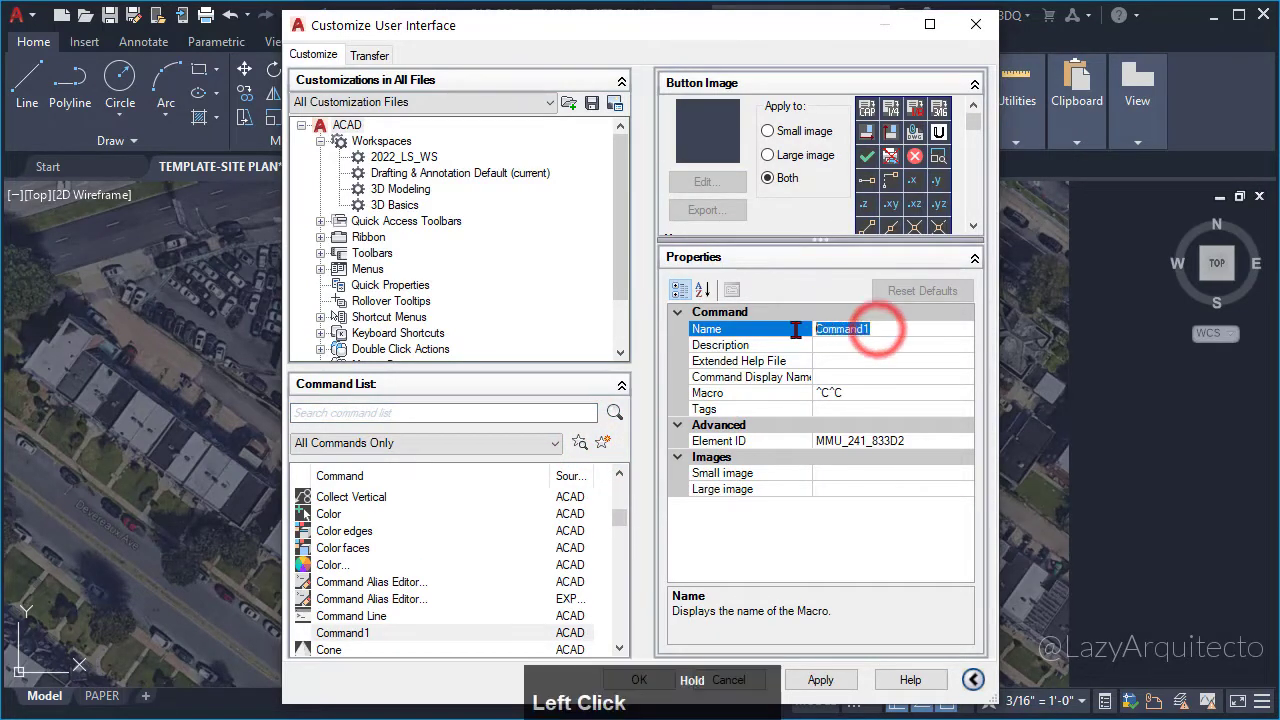
{"action": "key", "text": "Caps_Lock"}
{"action": "type", "text": "l"}
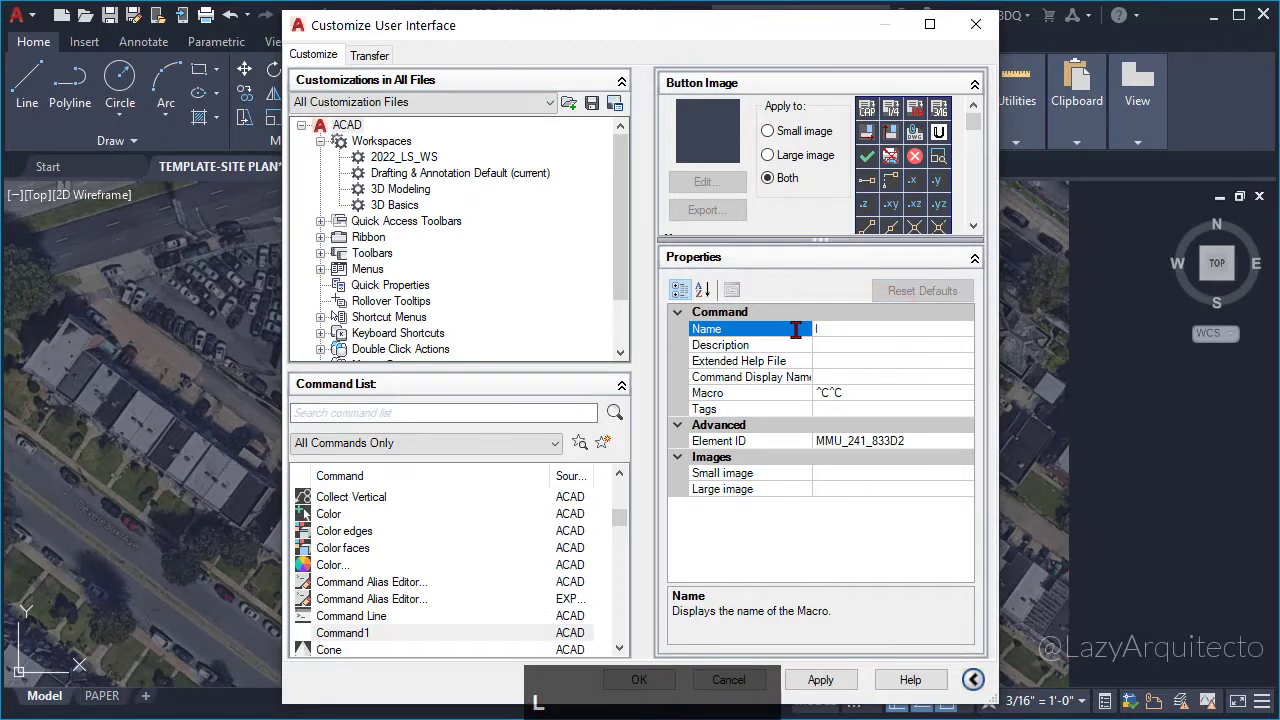
{"action": "type", "text": "azy"}
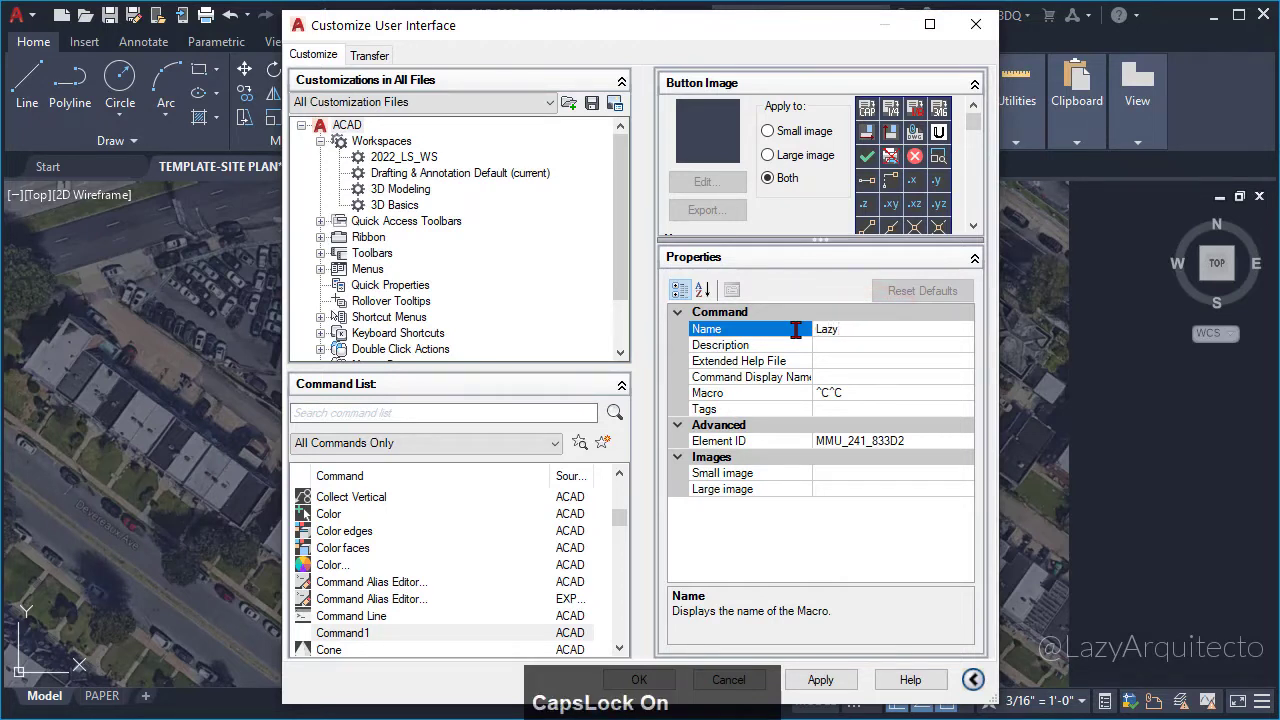
{"action": "type", "text": "Snap"}
{"action": "key", "text": "Caps_Lock"}
{"action": "type", "text": "Ang"}
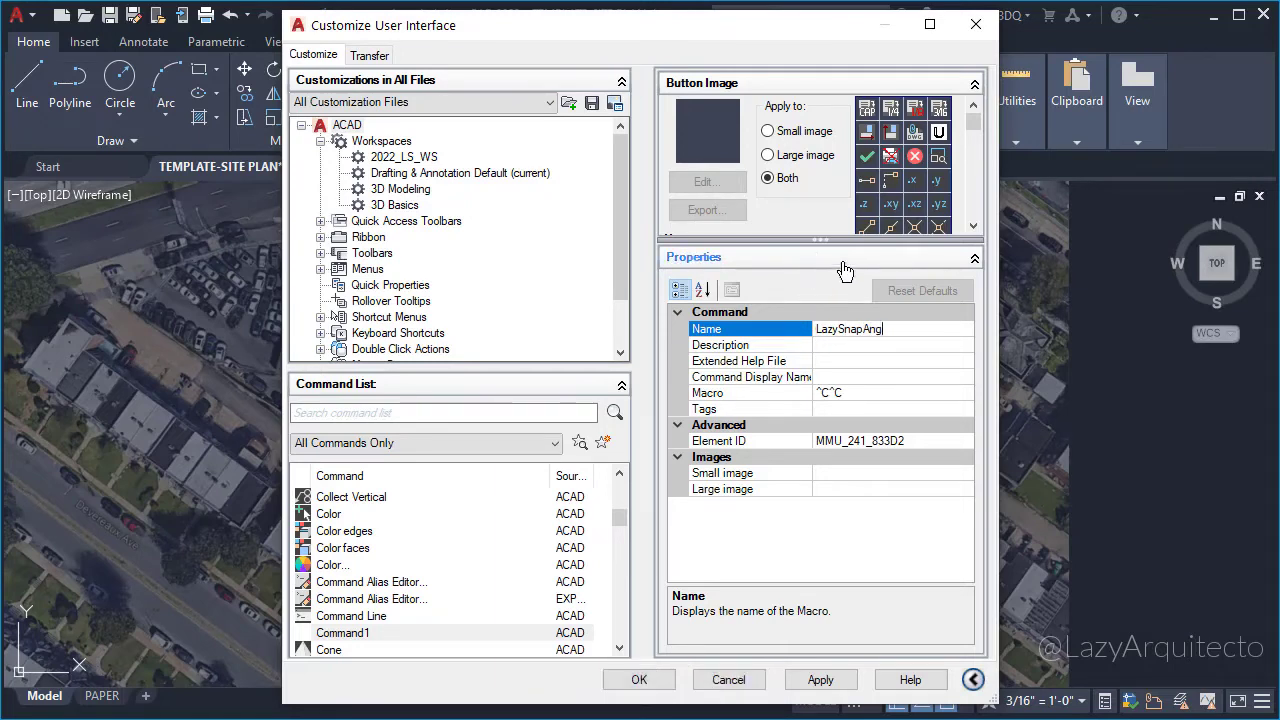
{"action": "left_click_drag", "start_coordinate": [975, 114], "coordinate": [977, 134]}
{"action": "left_click", "coordinate": [908, 216]}
{"action": "left_click", "coordinate": [820, 680]}
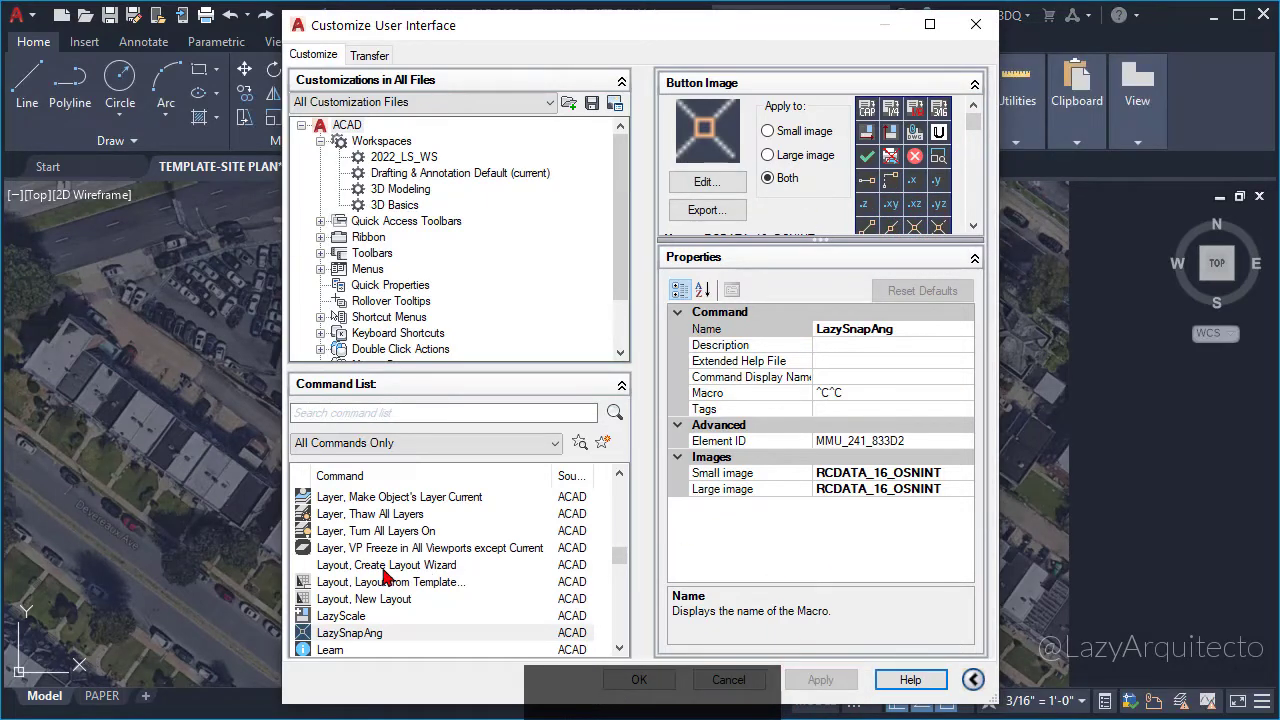
Drag LazySnapAng onto the Quick Access Toolbar and apply the change.
{"action": "left_click", "coordinate": [381, 636]}
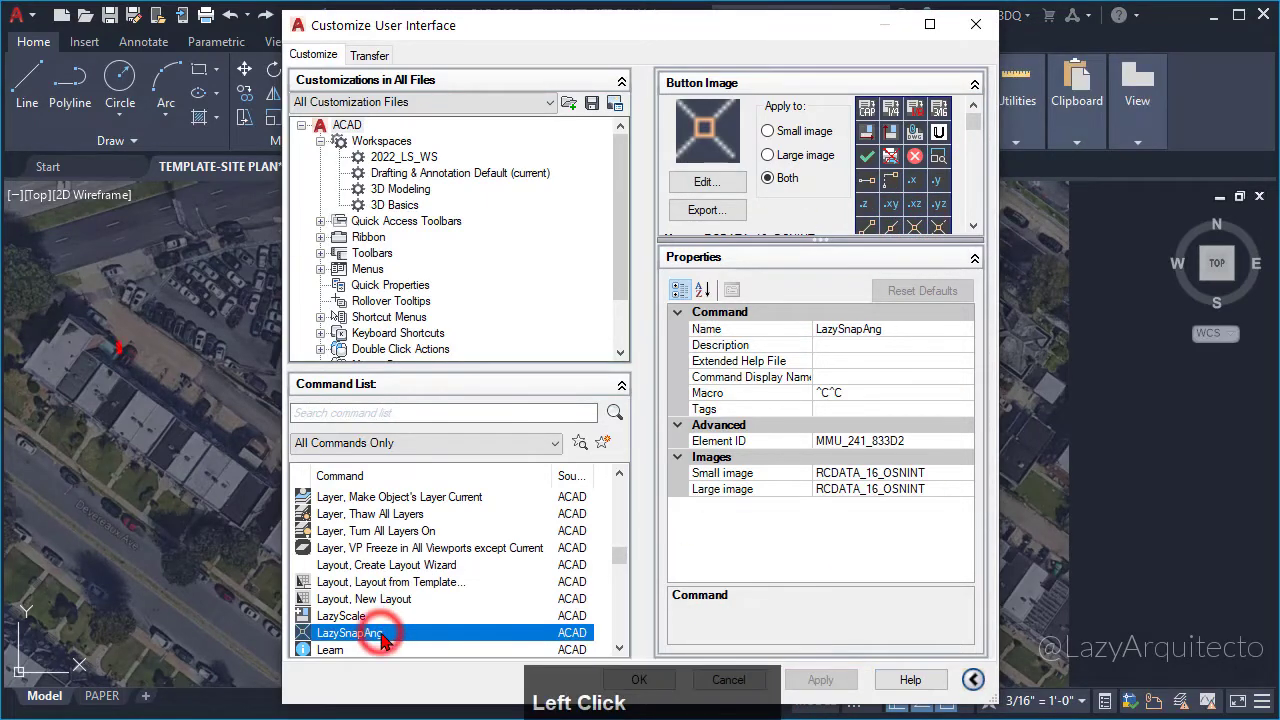
{"action": "mouse_move", "coordinate": [381, 636]}
{"action": "left_mouse_down"}
{"action": "mouse_move", "coordinate": [138, 389]}
{"action": "mouse_move", "coordinate": [136, 261]}
{"action": "left_mouse_up"}
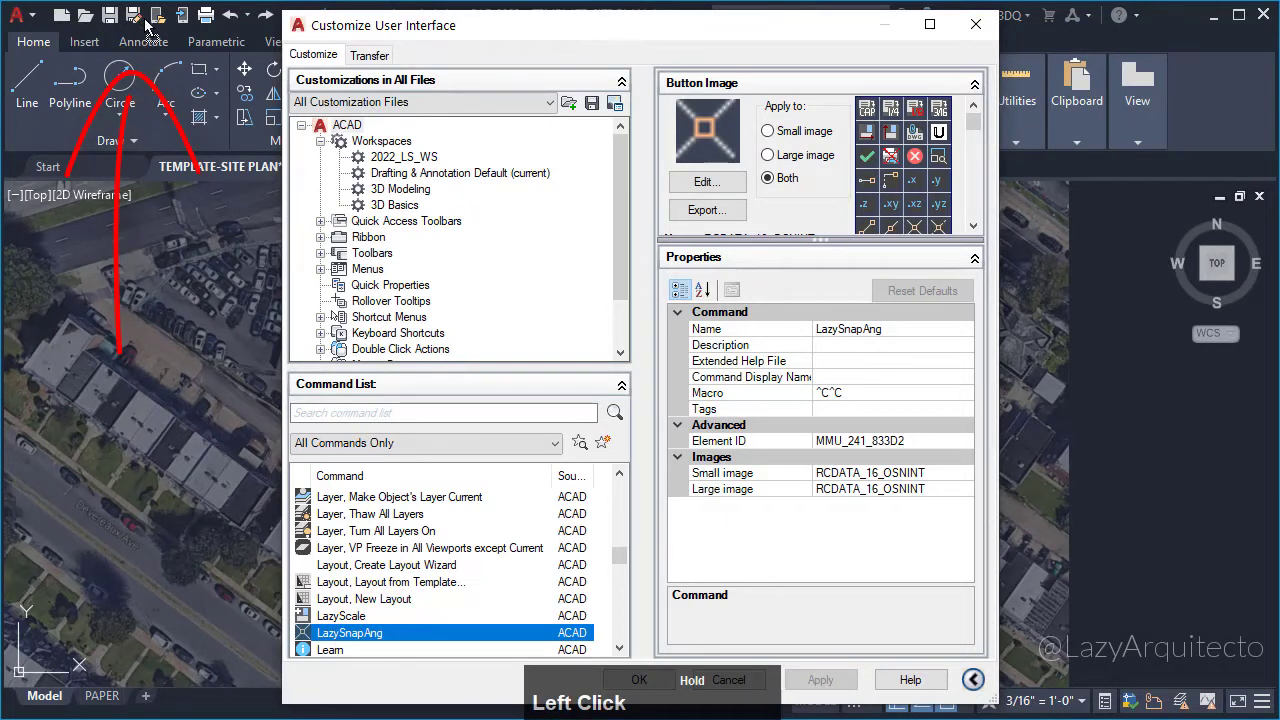
{"action": "left_click_drag", "start_coordinate": [145, 22], "coordinate": [140, 22]}
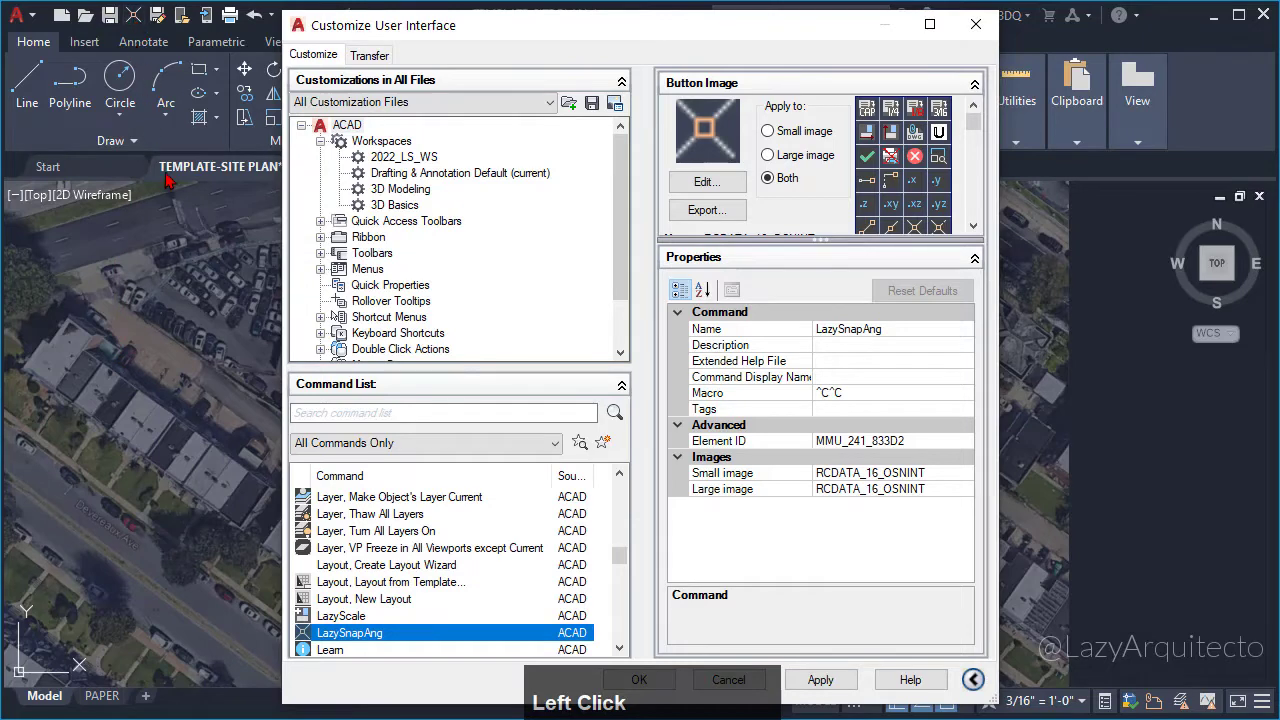
{"action": "left_click", "coordinate": [818, 679]}
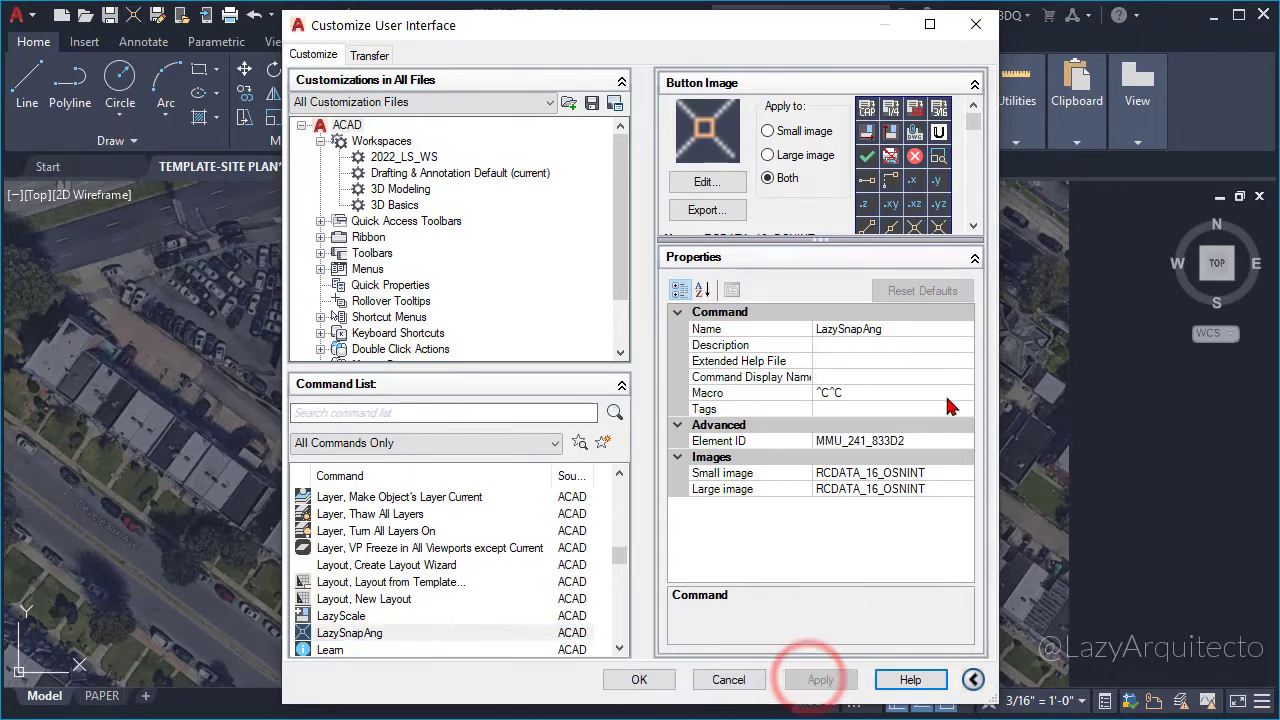
{"action": "left_click", "coordinate": [955, 392]}
Insert _OSMODE;512; after ^C^C in the LazySnapAng macro's Long String Editor.
{"action": "left_click", "coordinate": [960, 393]}
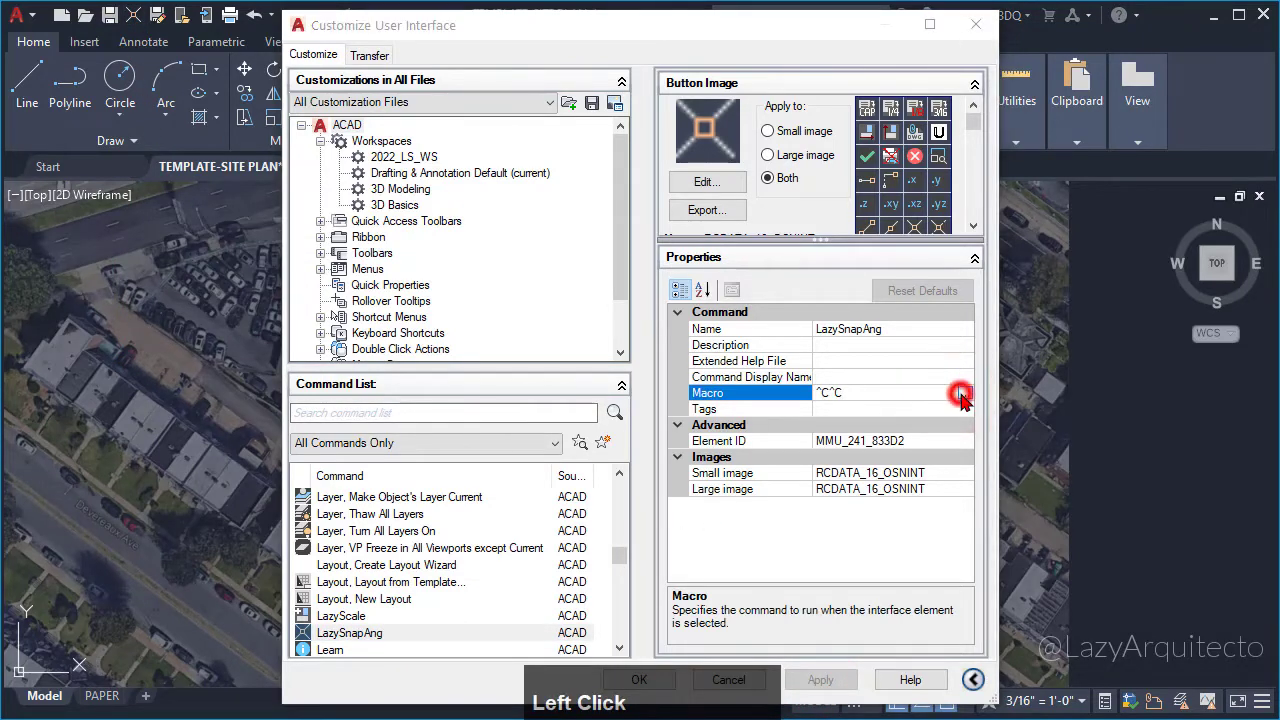
{"action": "left_click", "coordinate": [562, 300]}
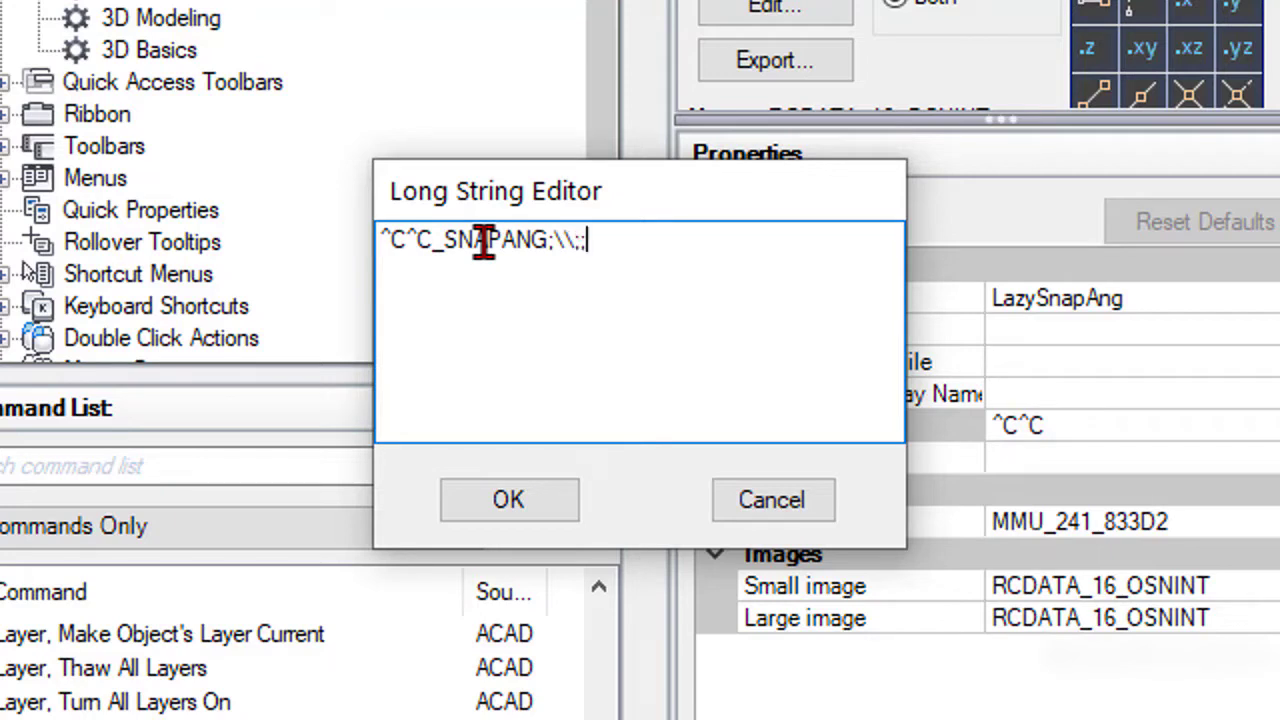
{"action": "left_click", "coordinate": [432, 240]}
{"action": "type", "text": "_"}
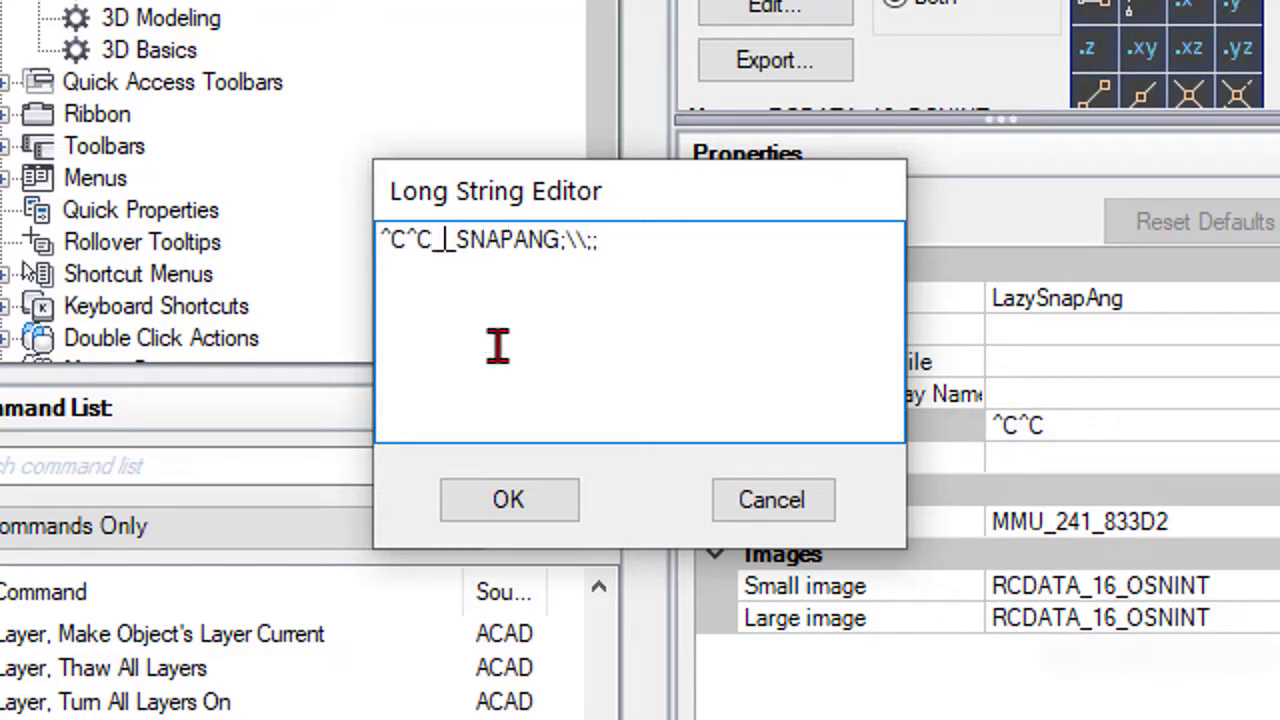
{"action": "type", "text": "OSMODE"}
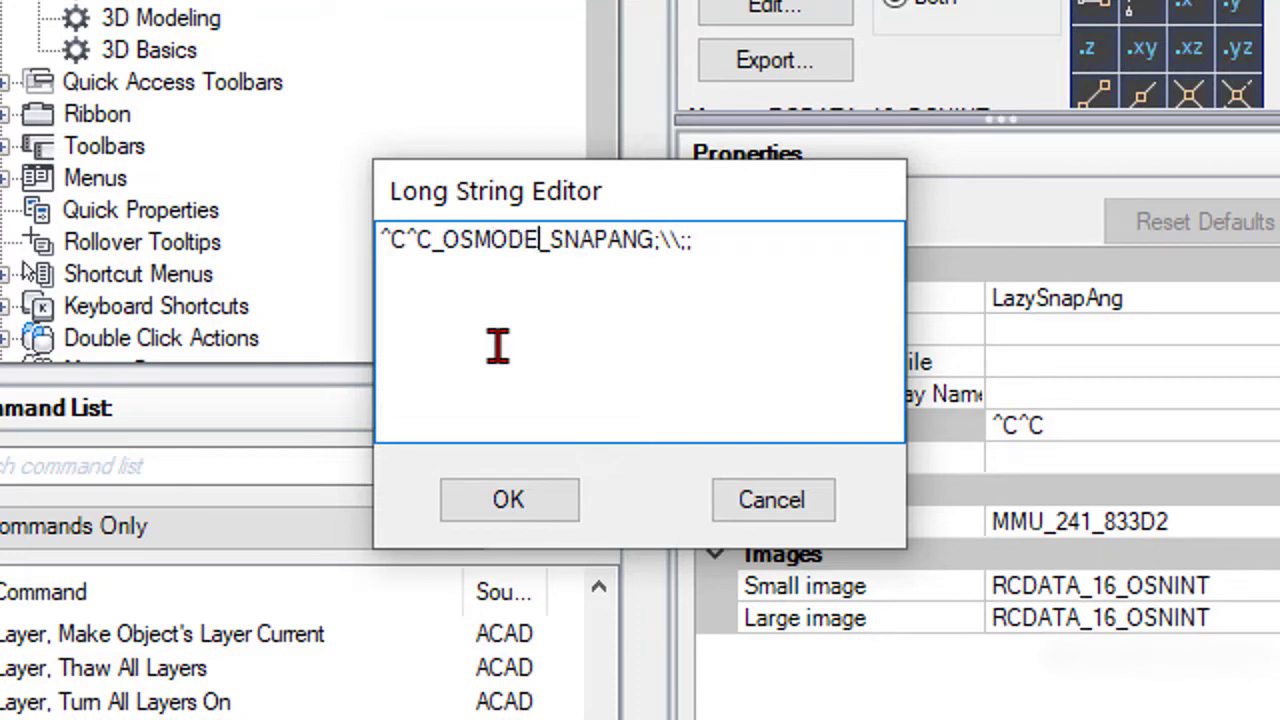
{"action": "type", "text": ";512"}
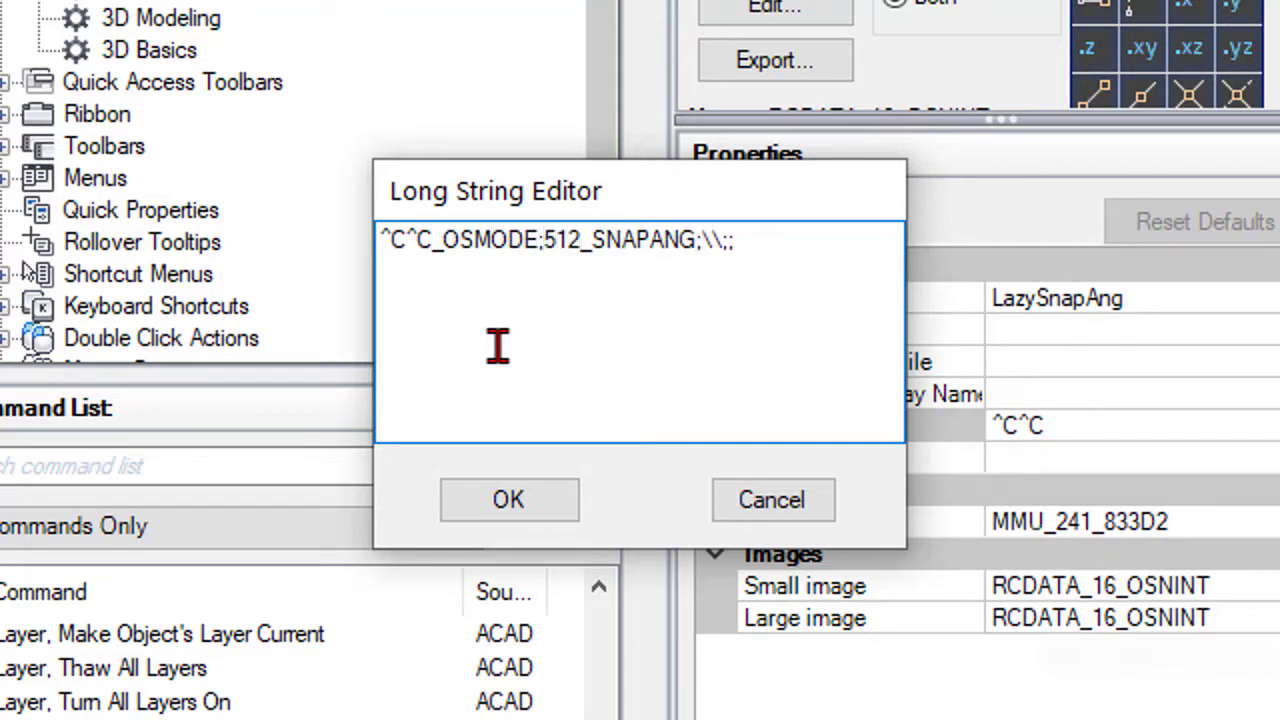
{"action": "type", "text": ";"}
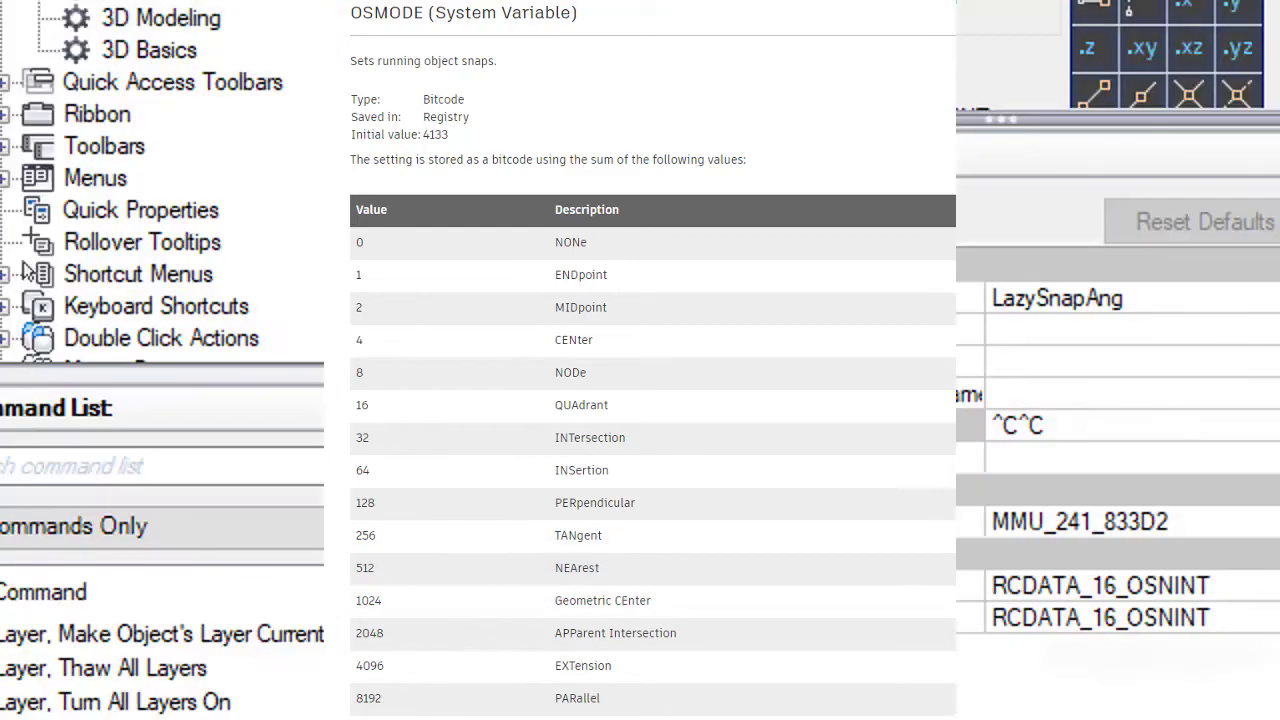
{"action": "left_click", "coordinate": [776, 252]}
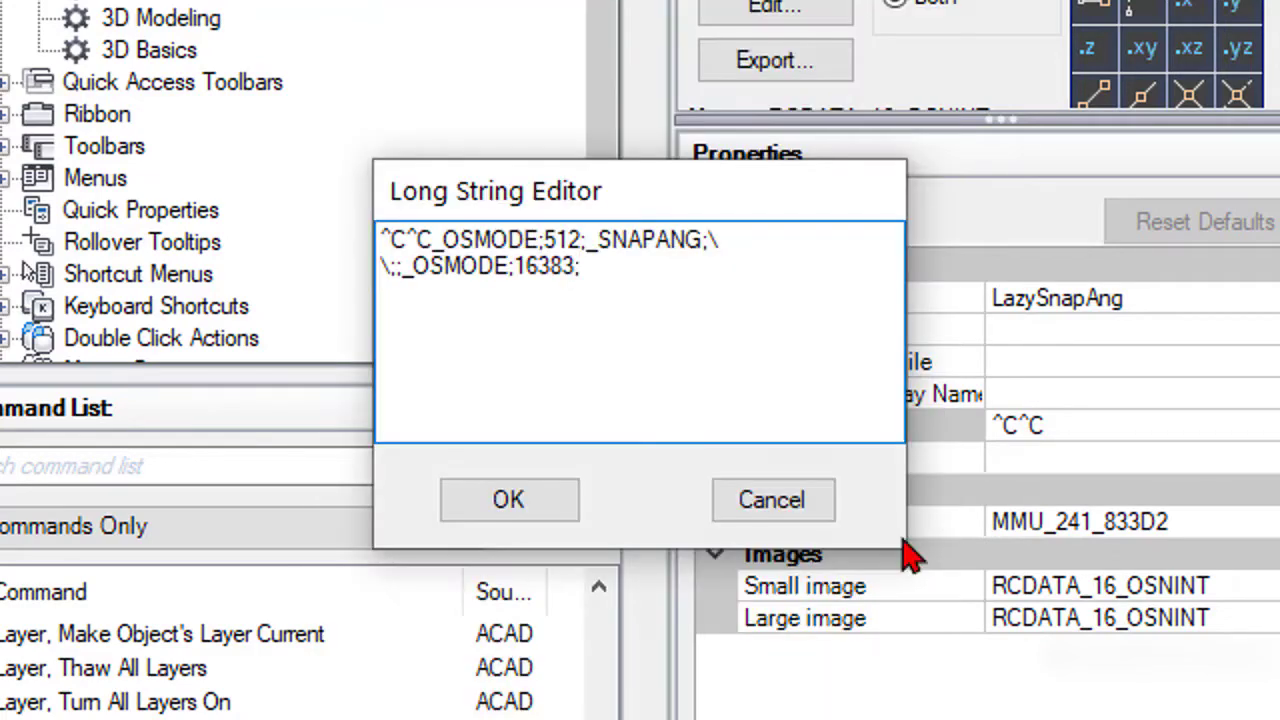
Replace the leading ^C^C with the Diesel SNAPANG-equals-0 check and close the toggle at the end.
{"action": "type", "text": ";"}
{"action": "left_click", "coordinate": [392, 230]}
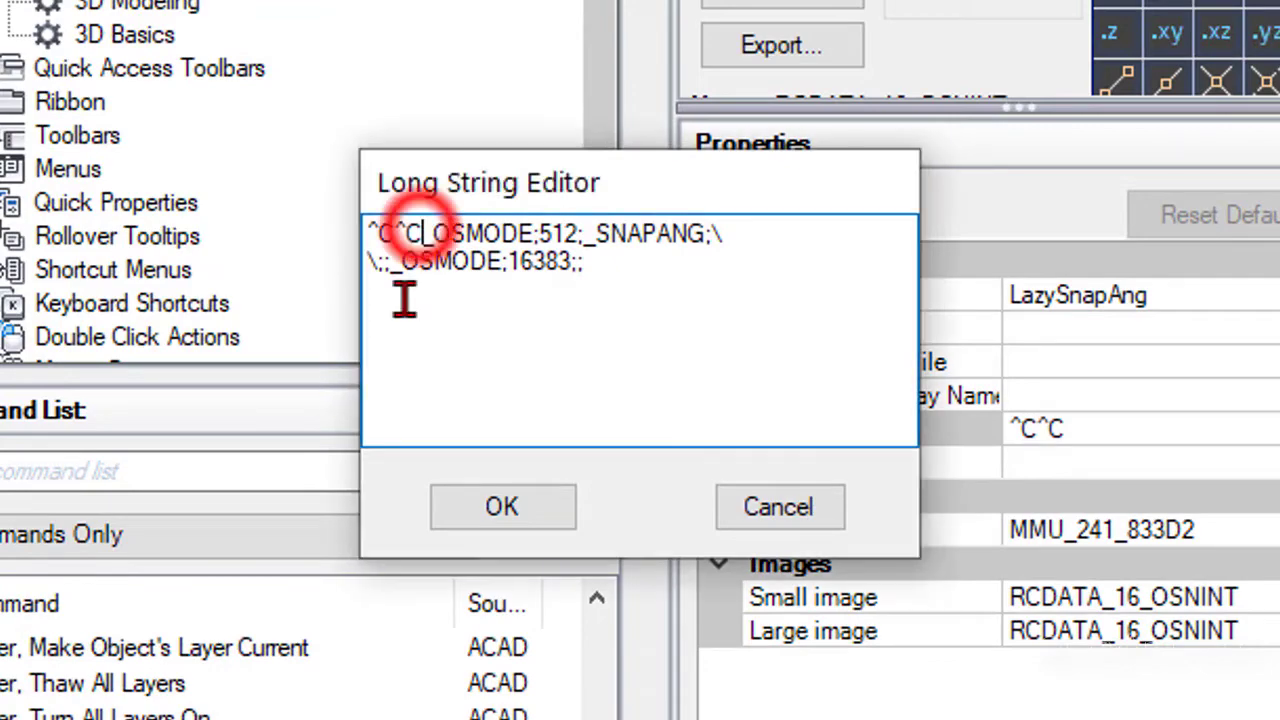
{"action": "left_click_drag", "start_coordinate": [433, 232], "coordinate": [340, 270]}
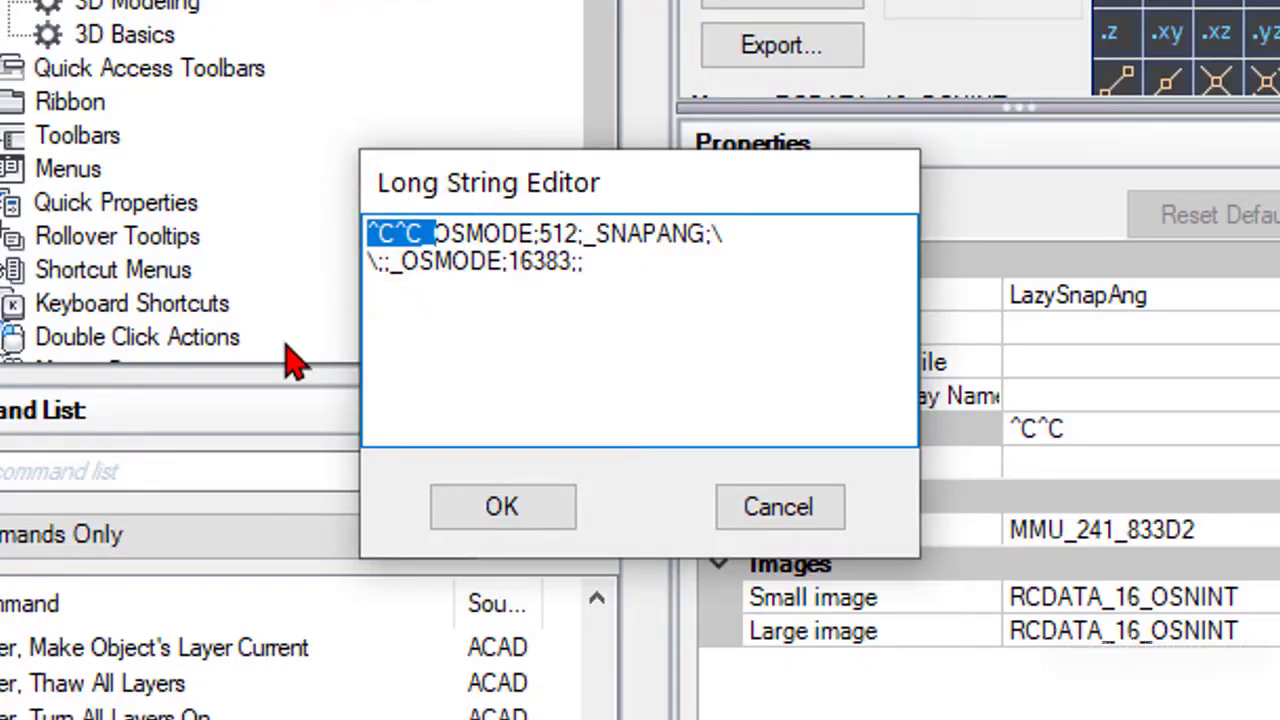
{"action": "type", "text": "^C^C^P$M=$(if,$(=,$(getvar,SNAPANG),0),"}
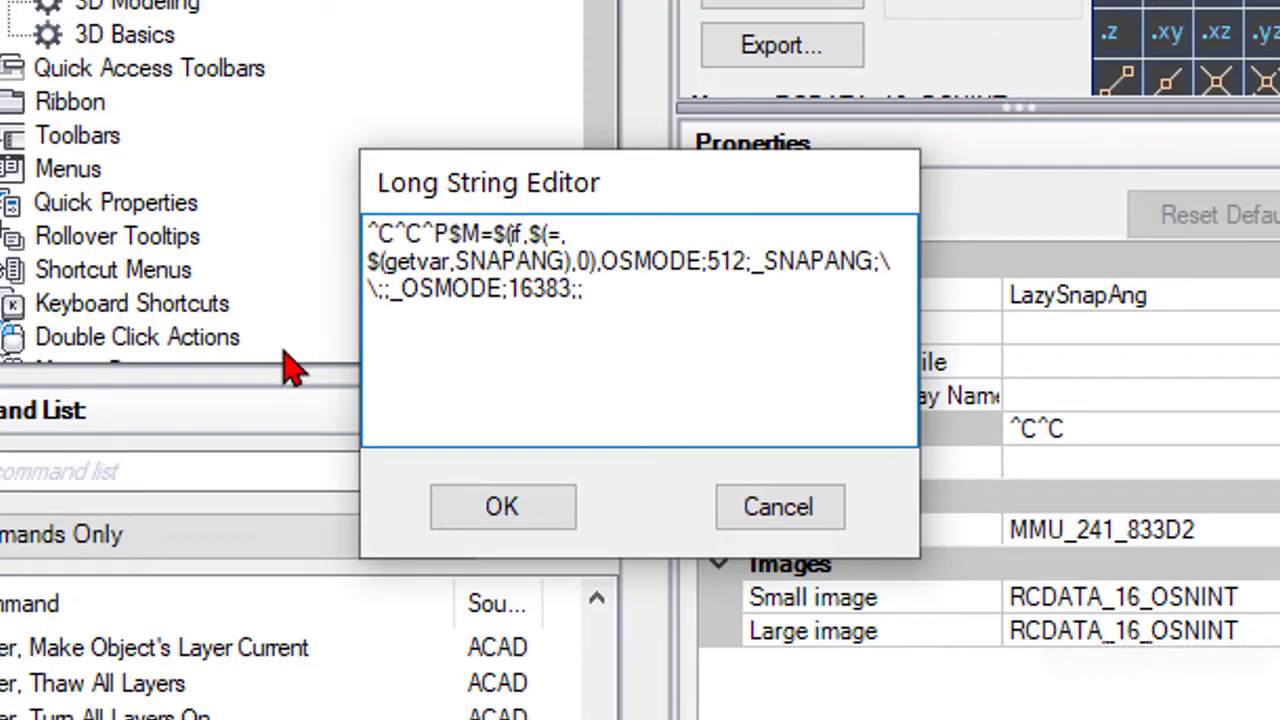
{"action": "left_click", "coordinate": [660, 280]}
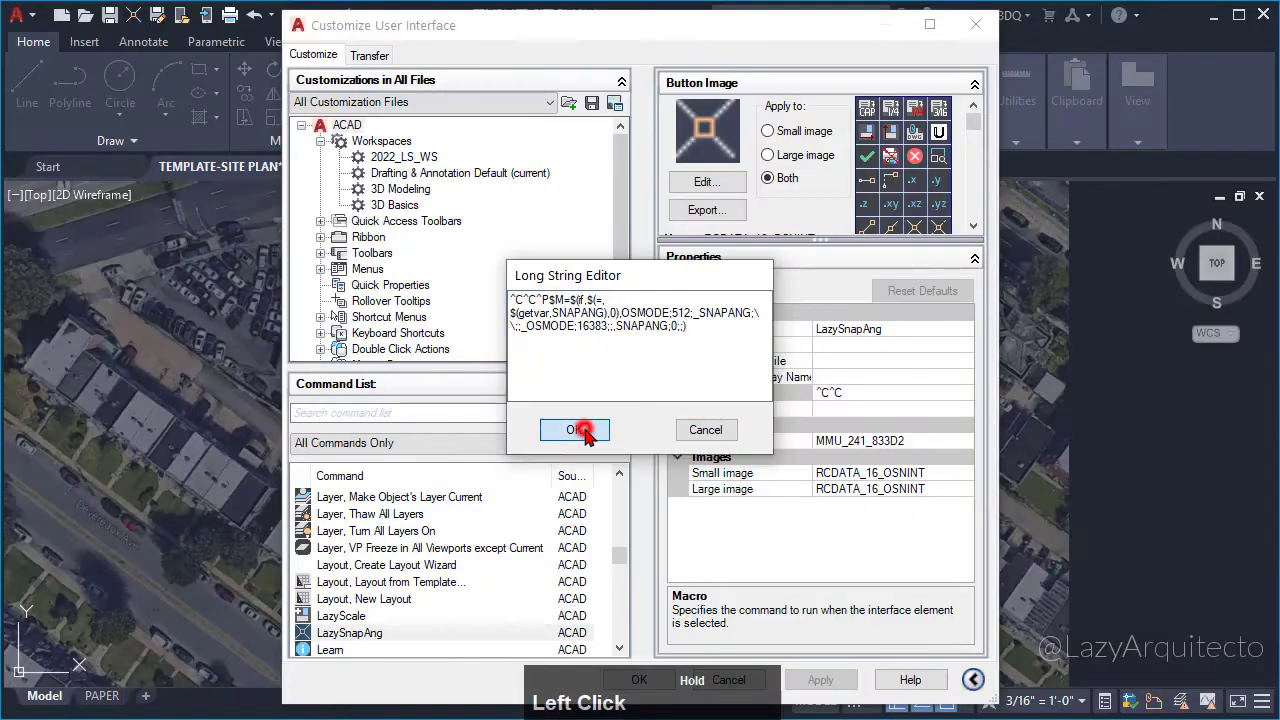
Apply the toggle macro and run LazySnapAng, picking two points on the right property line.
{"action": "left_click", "coordinate": [828, 681]}
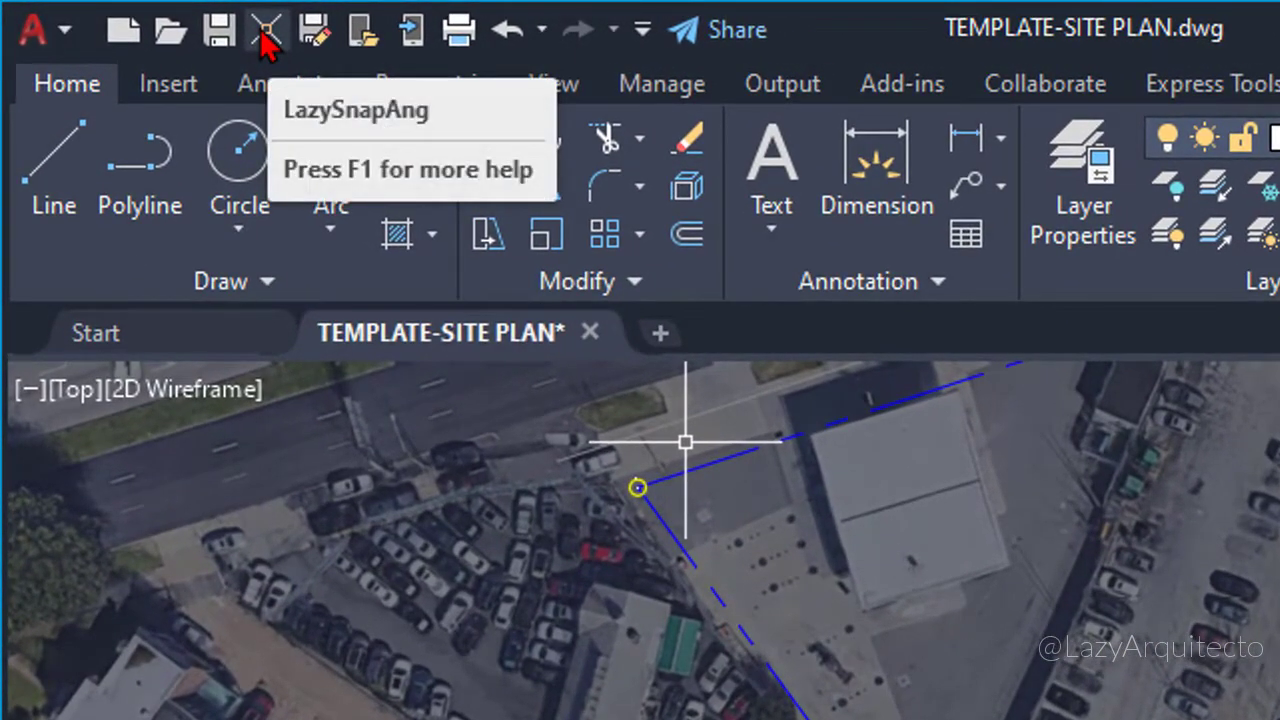
{"action": "left_click", "coordinate": [265, 32]}
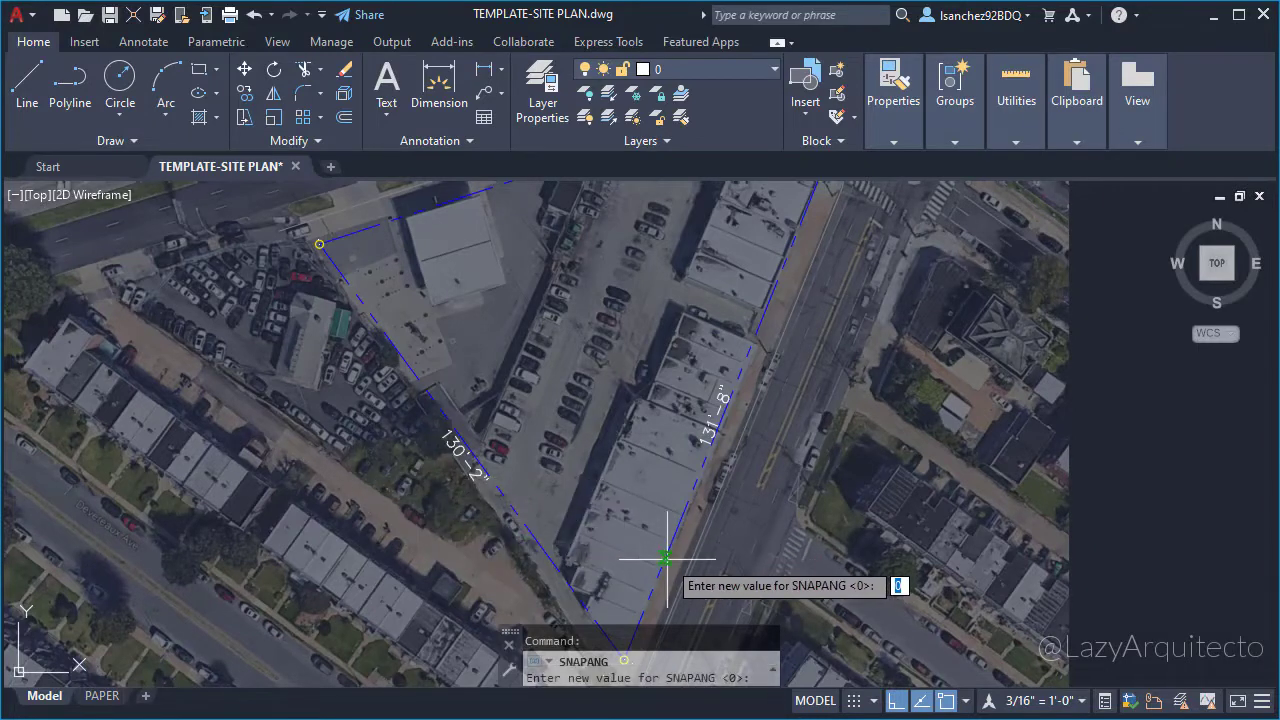
{"action": "left_click", "coordinate": [665, 557]}
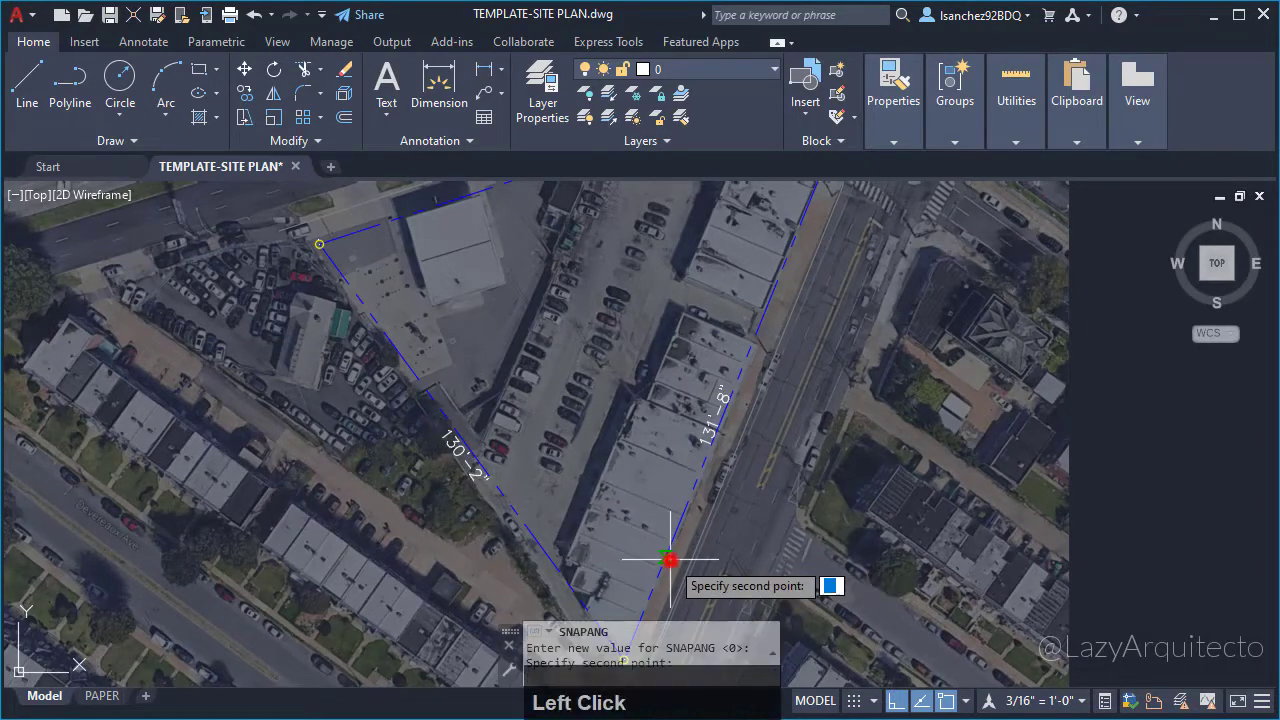
{"action": "left_click", "coordinate": [704, 461]}
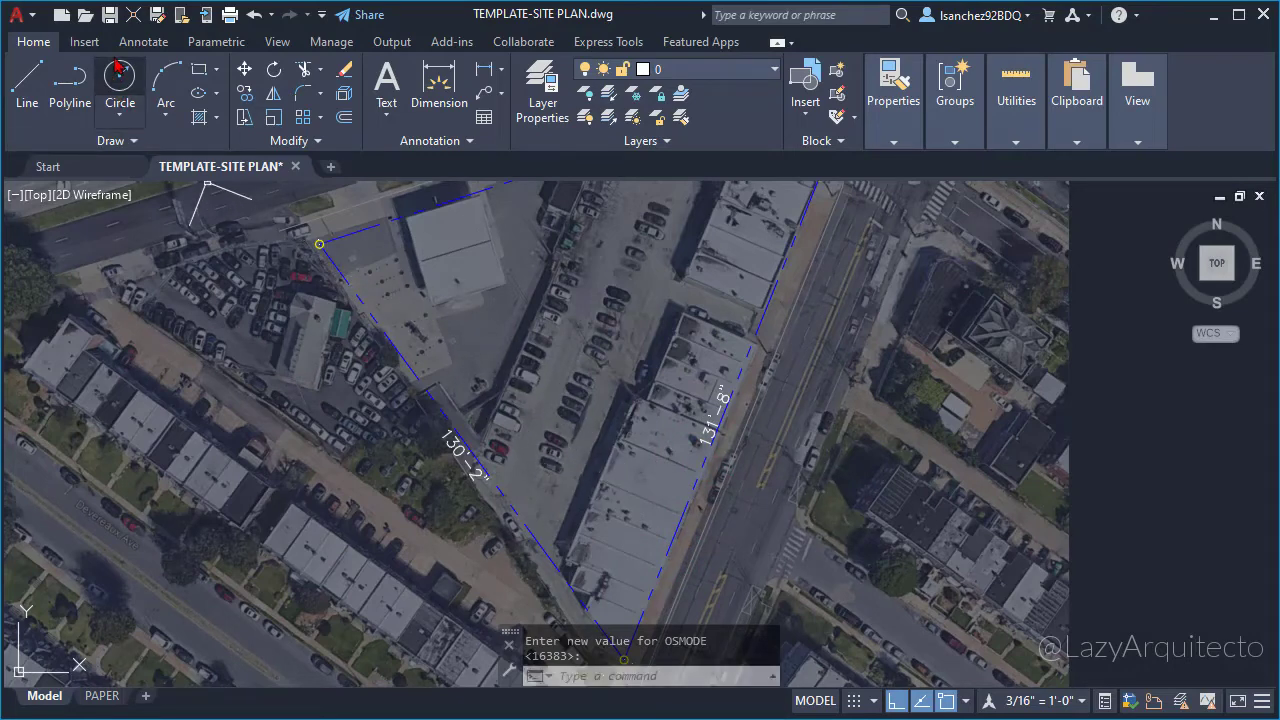
Run LazySnapAng again and pick the first point on the property line.
{"action": "left_click", "coordinate": [129, 15]}
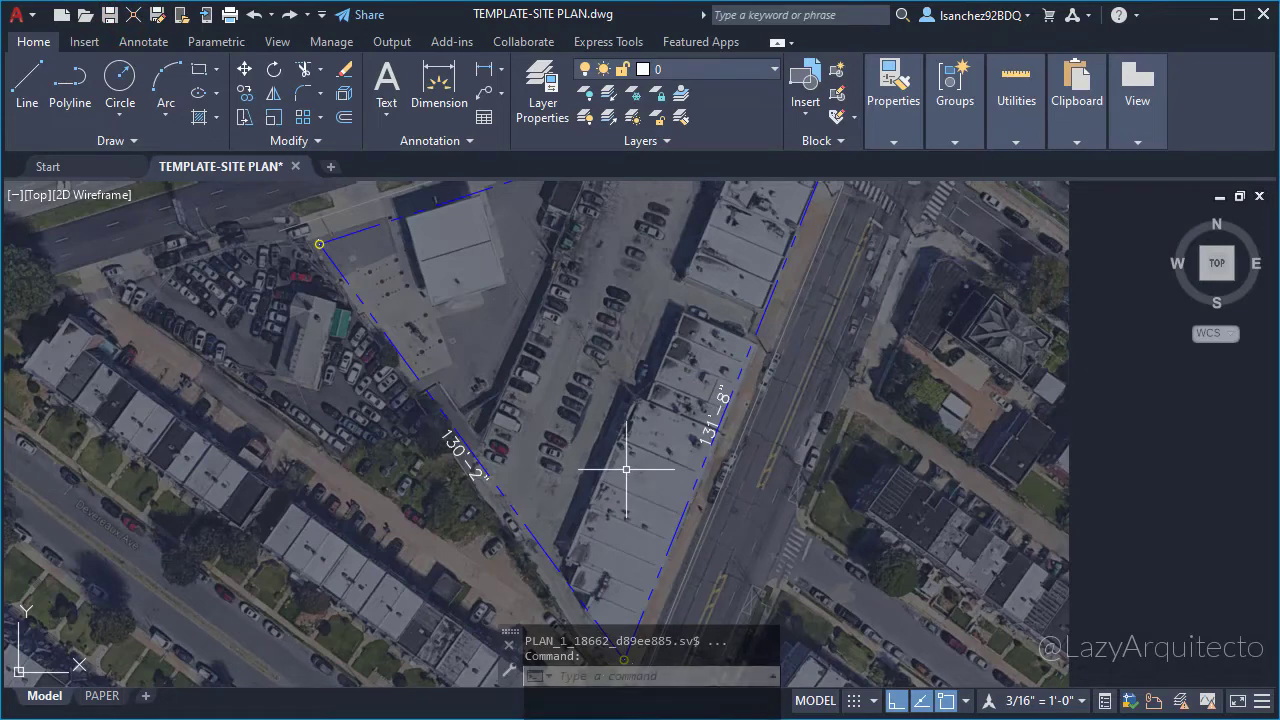
{"action": "left_click", "coordinate": [128, 18]}
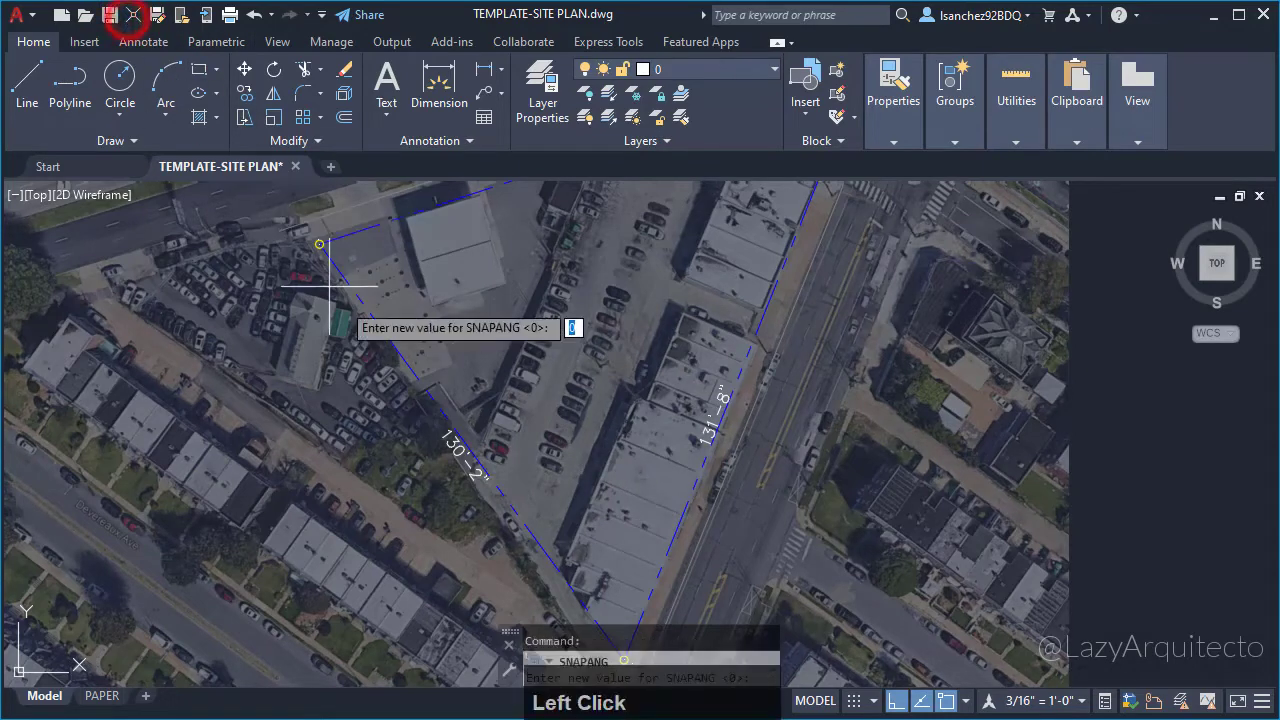
{"action": "left_click", "coordinate": [646, 572]}
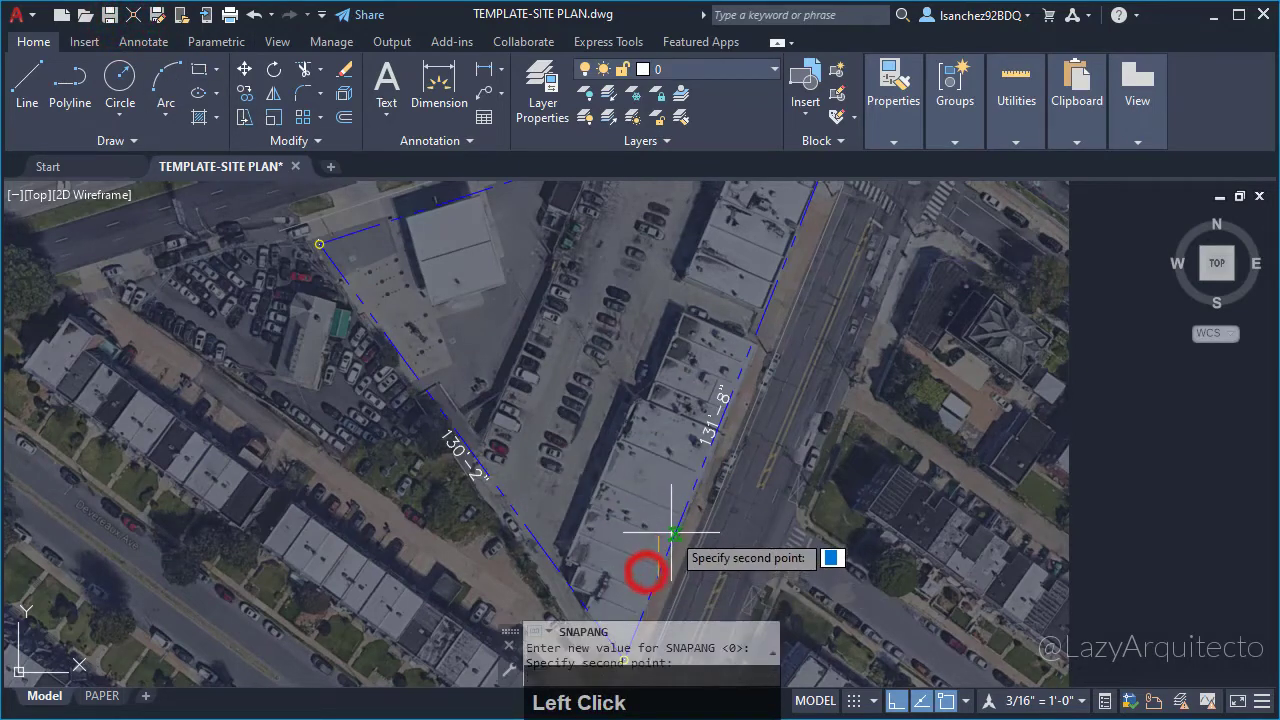
Finish the snap alignment and trace the building with a polyline parallel to the property line.
{"action": "left_click", "coordinate": [686, 481]}
{"action": "type", "text": "P"}
{"action": "left_click", "coordinate": [561, 535]}
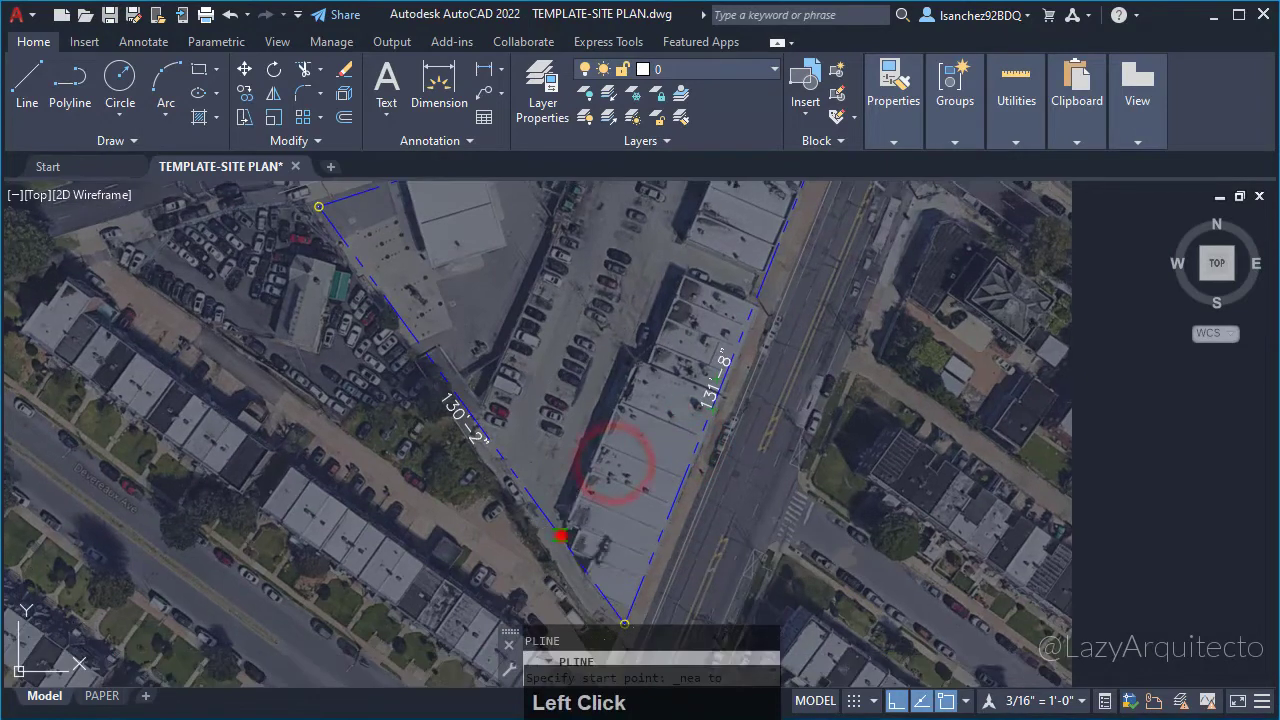
{"action": "left_click", "coordinate": [637, 361]}
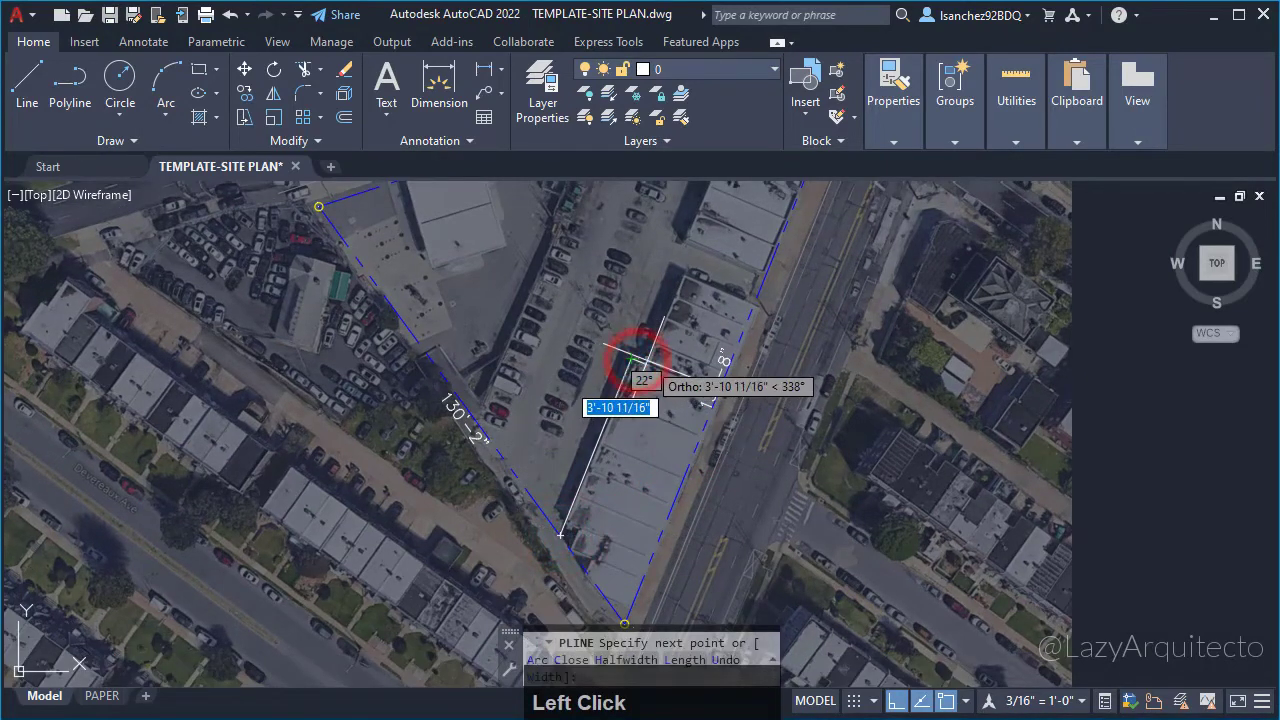
{"action": "left_click", "coordinate": [650, 365]}
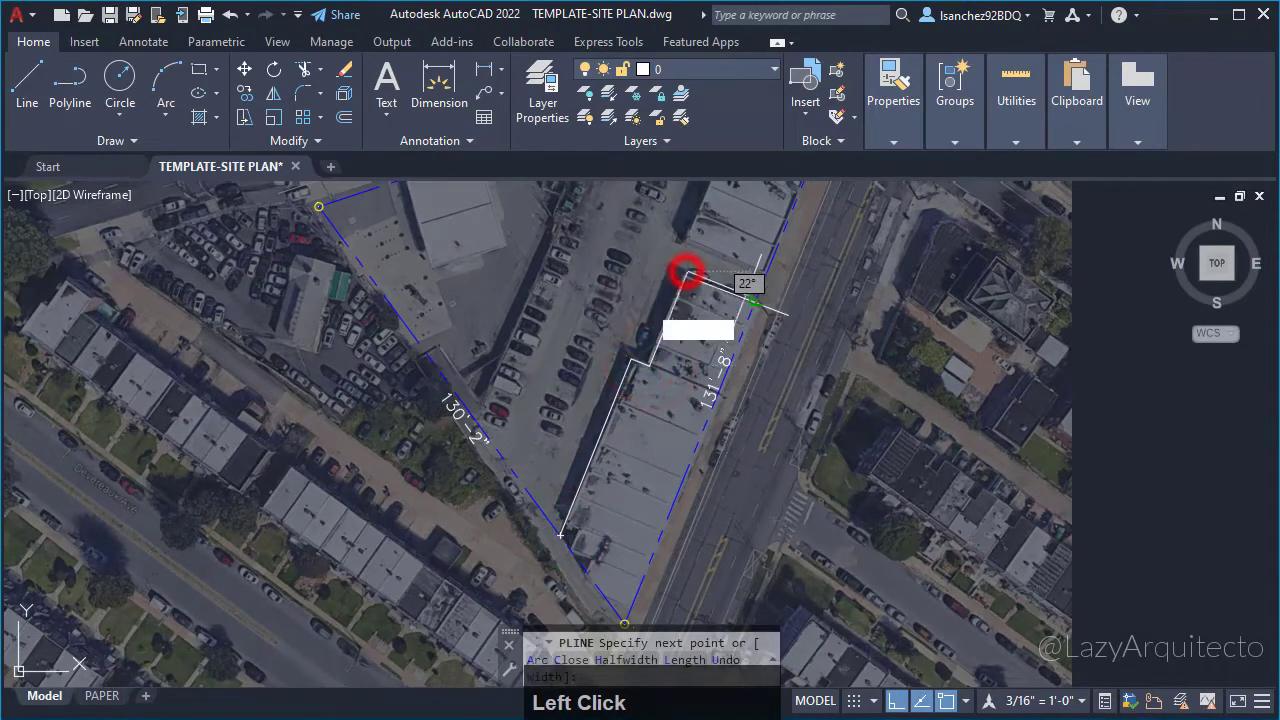
{"action": "left_click", "coordinate": [688, 271]}
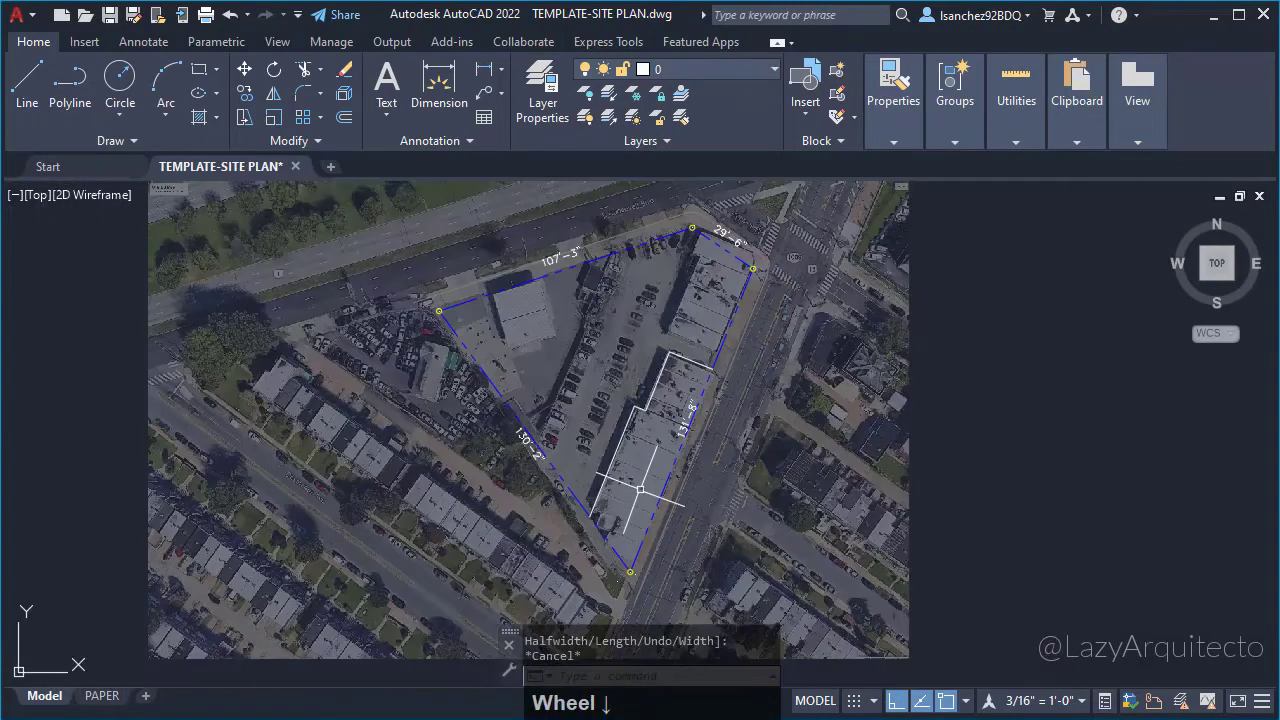